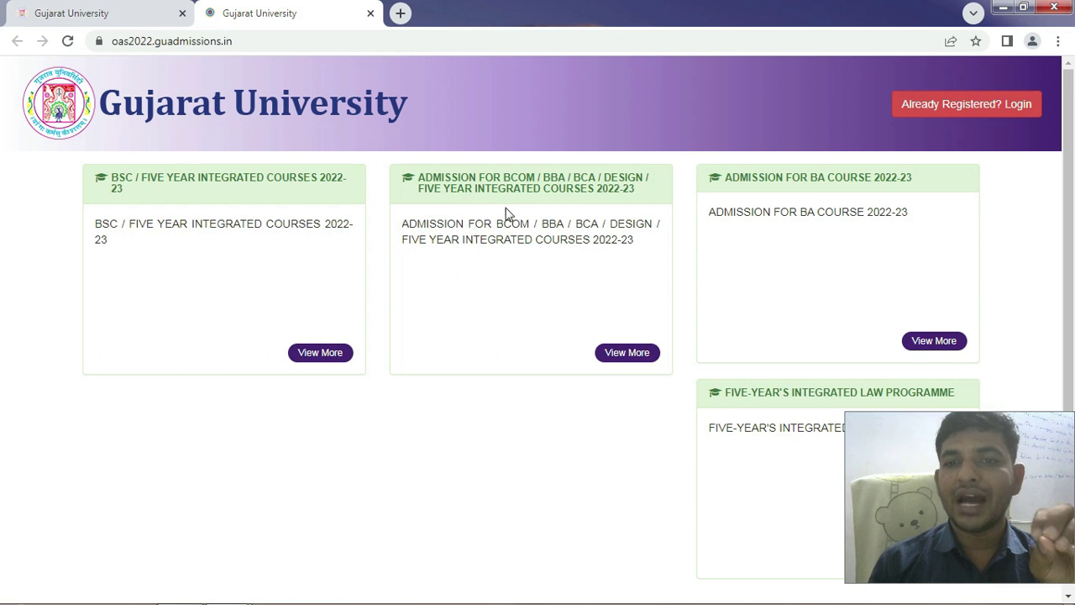
# Open the View More details for the BCOM / BBA / BCA / DESIGN admission card
pyautogui.click(632, 356)
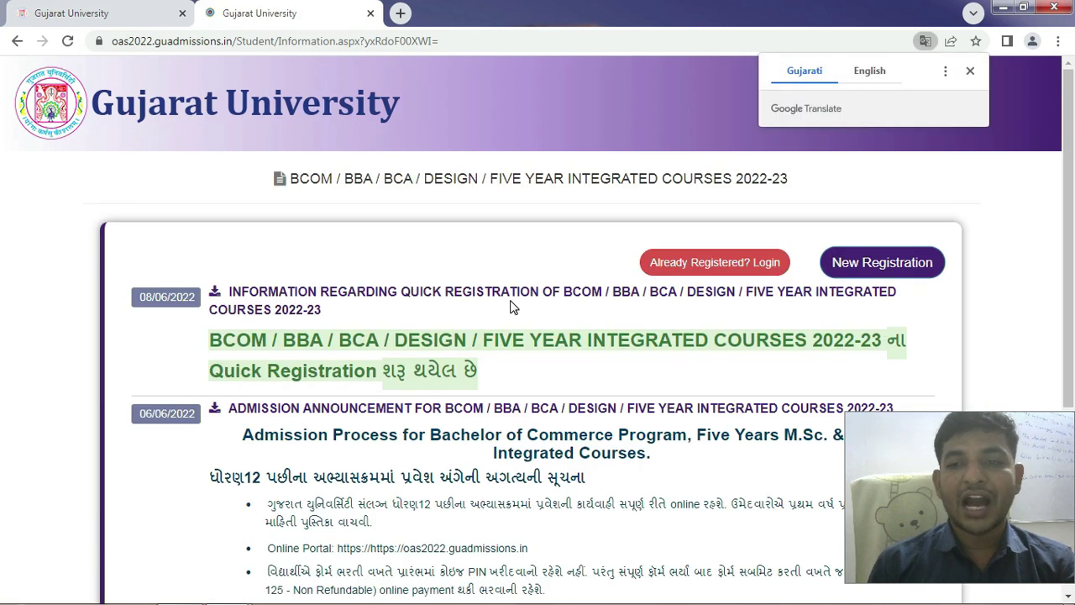
# Close the Google Translate popup and look through the 2022-23 admission announcements
pyautogui.scroll(-2, 510, 302)
pyautogui.scroll(1, 511, 301)
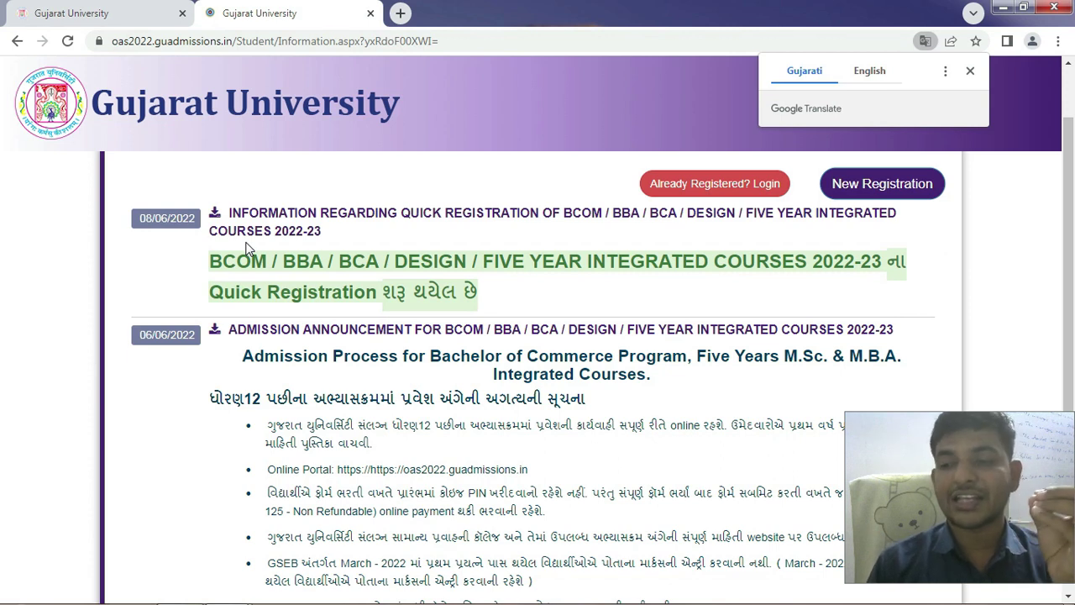
pyautogui.click(970, 71)
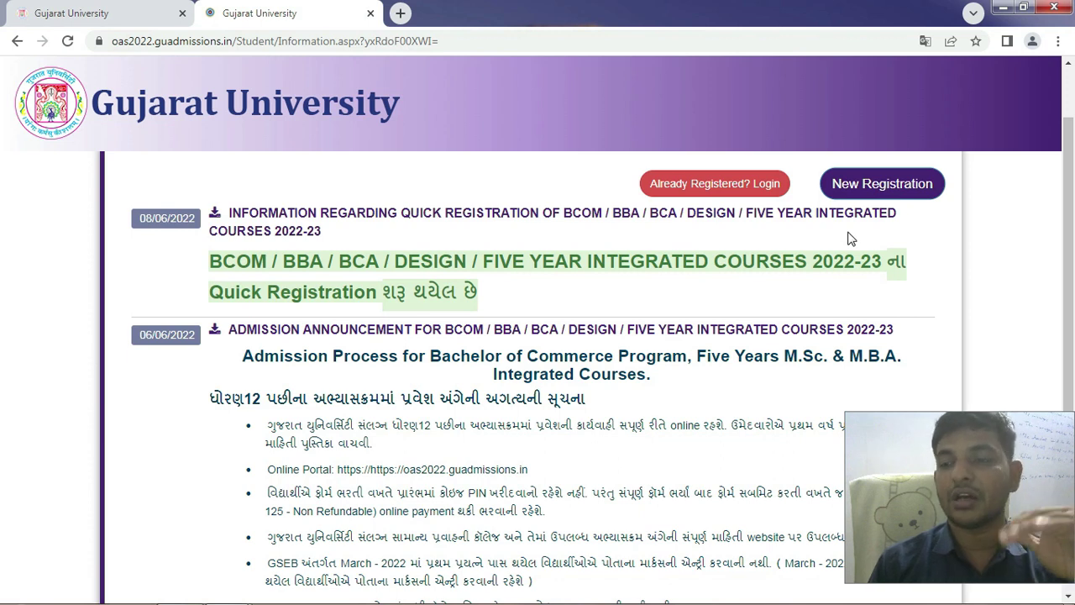
pyautogui.scroll(-2, 840, 244)
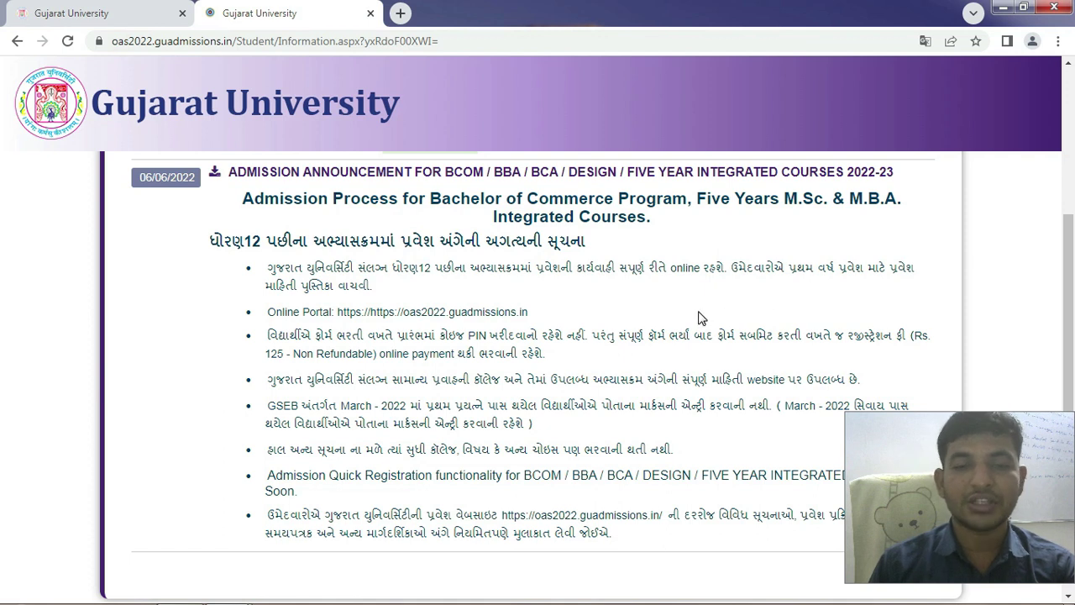
pyautogui.scroll(3, 701, 312)
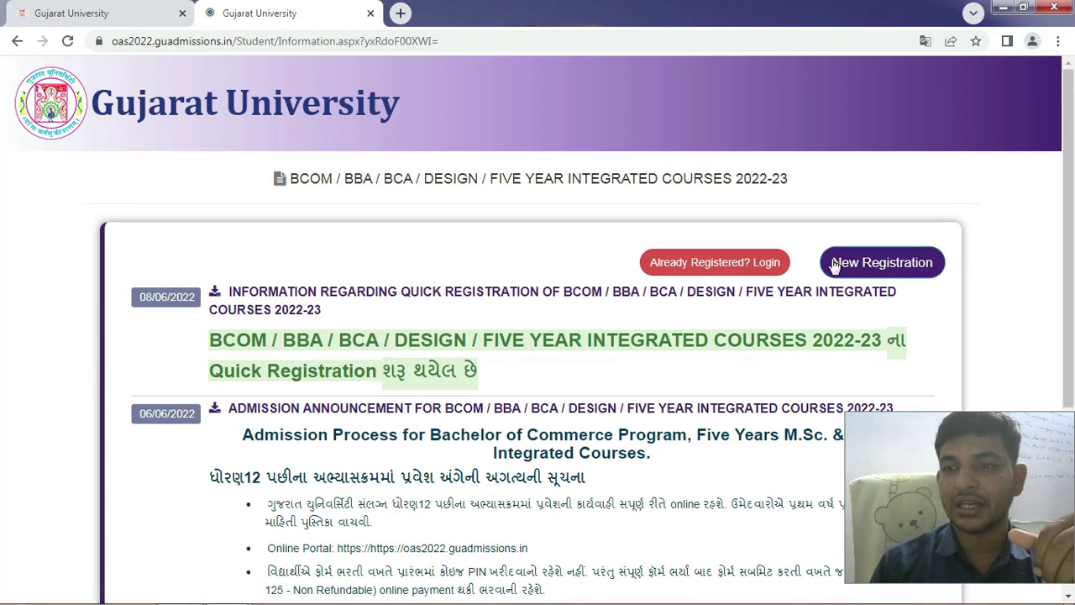
# Start a New Registration, read the Quick Registration information, and agree to its terms
pyautogui.click(853, 267)
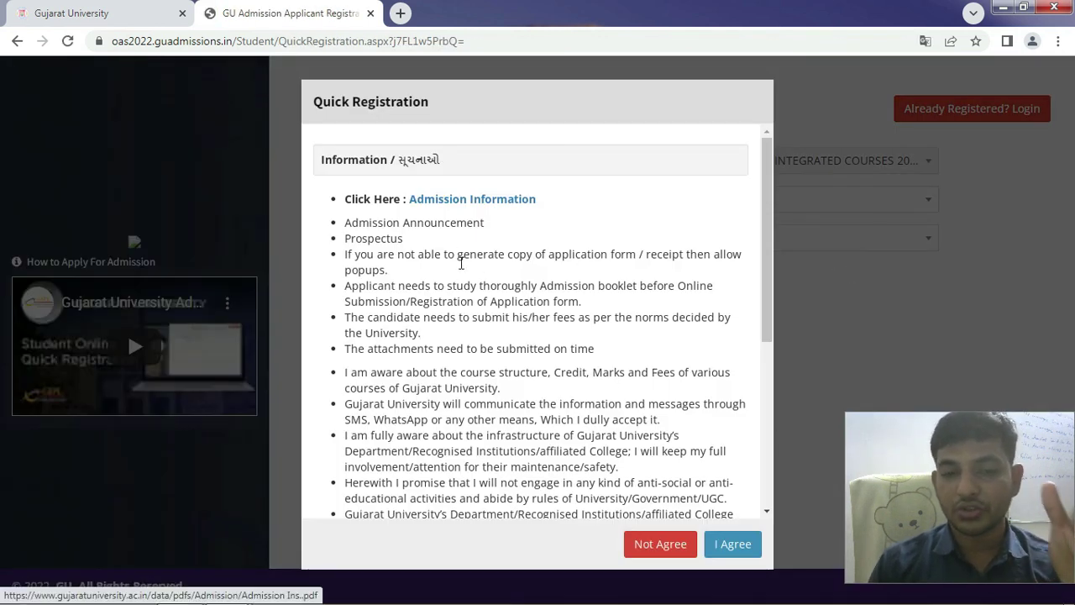
pyautogui.scroll(-3, 483, 336)
pyautogui.scroll(-2, 488, 335)
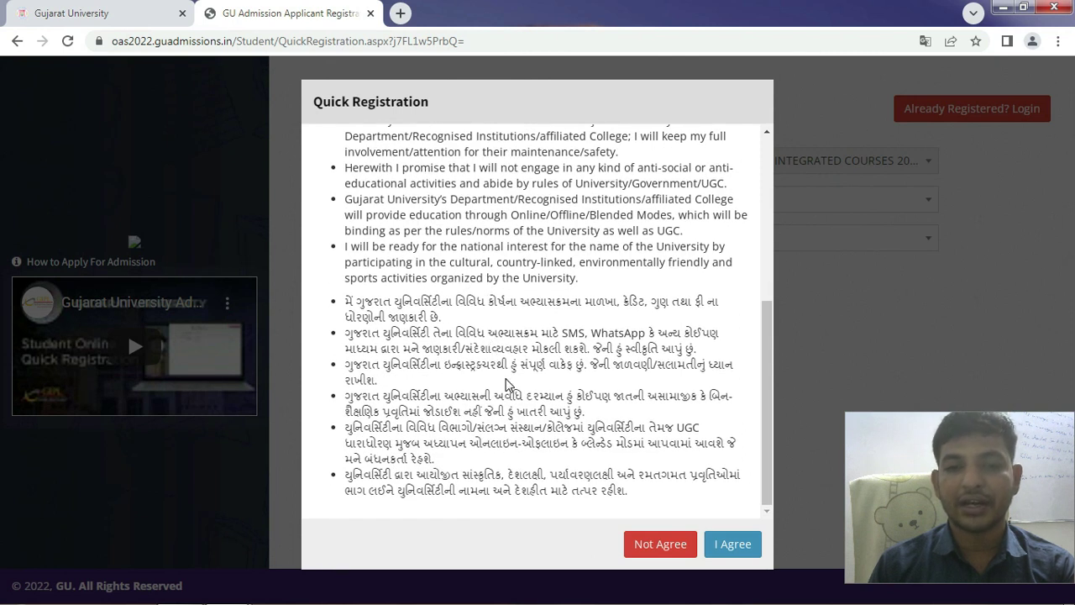
pyautogui.scroll(5, 508, 384)
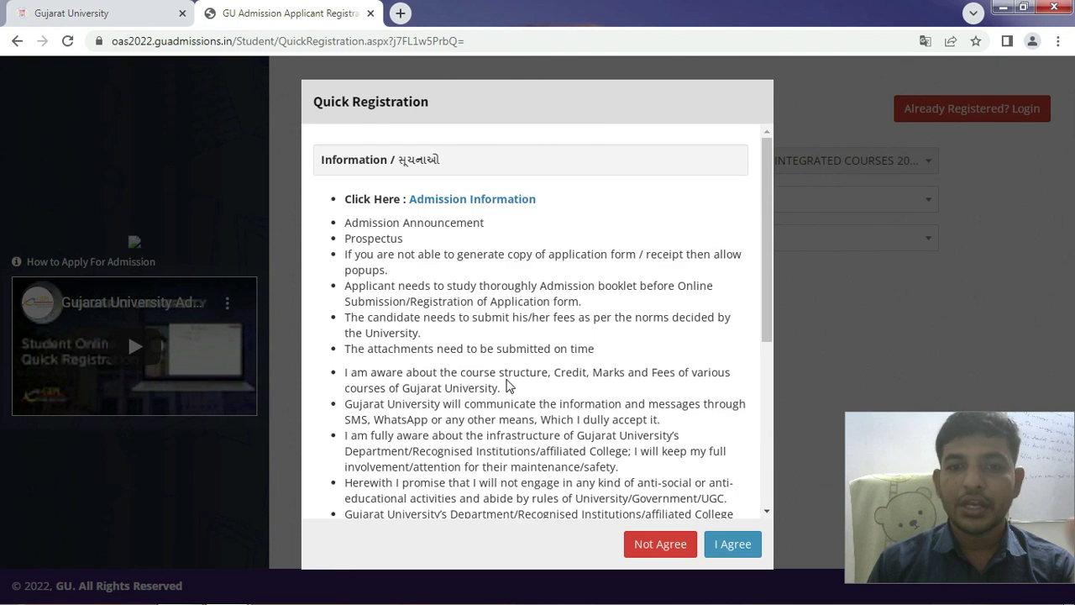
pyautogui.scroll(-5, 508, 386)
pyautogui.scroll(-1, 508, 390)
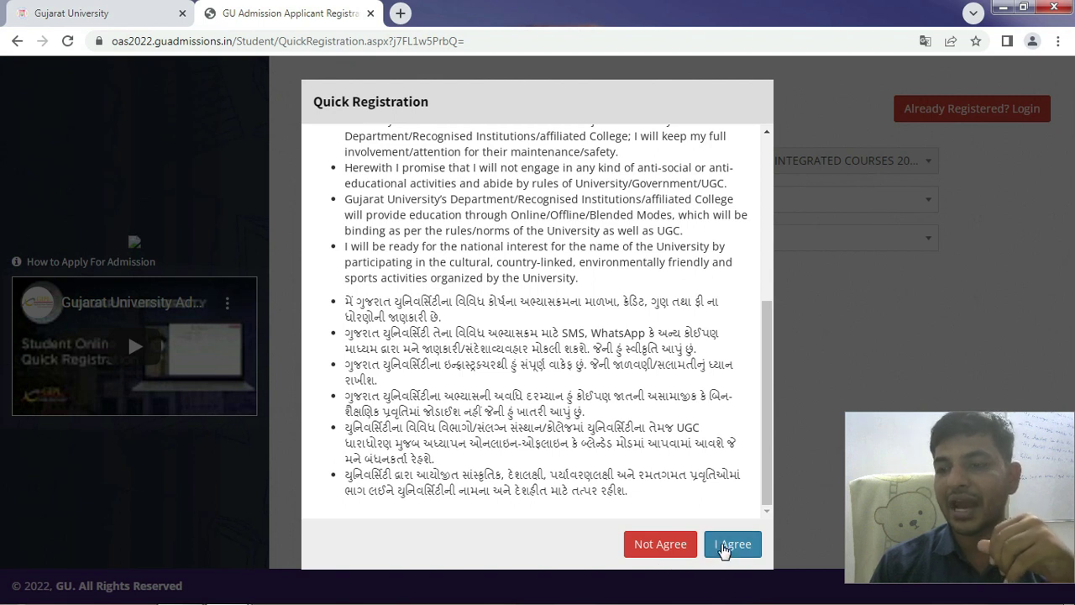
pyautogui.click(727, 546)
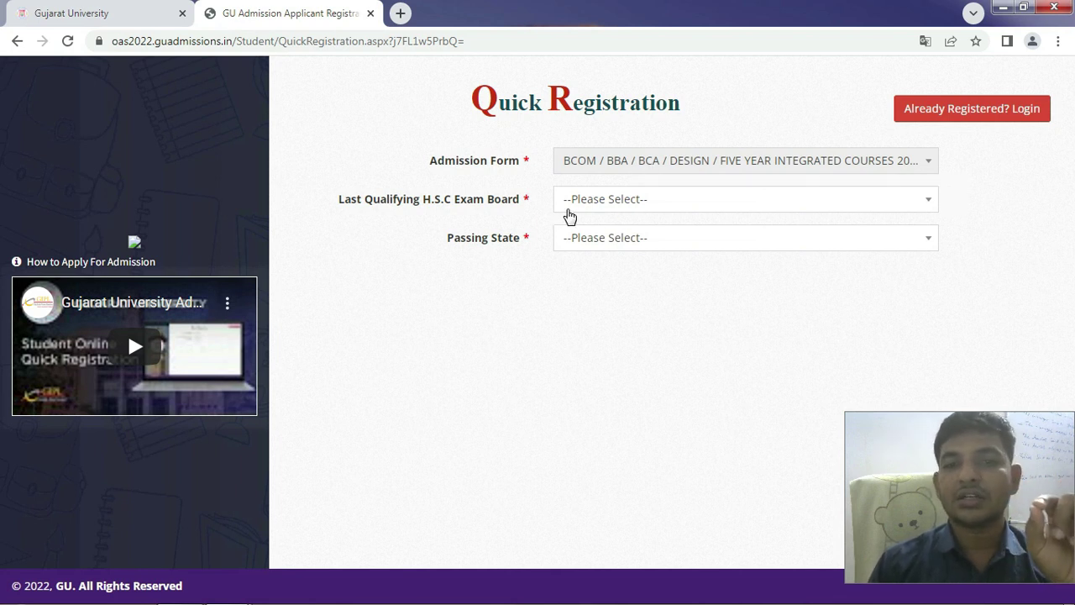
# Select GSHSEB as the H.S.C exam board
pyautogui.click(628, 213)
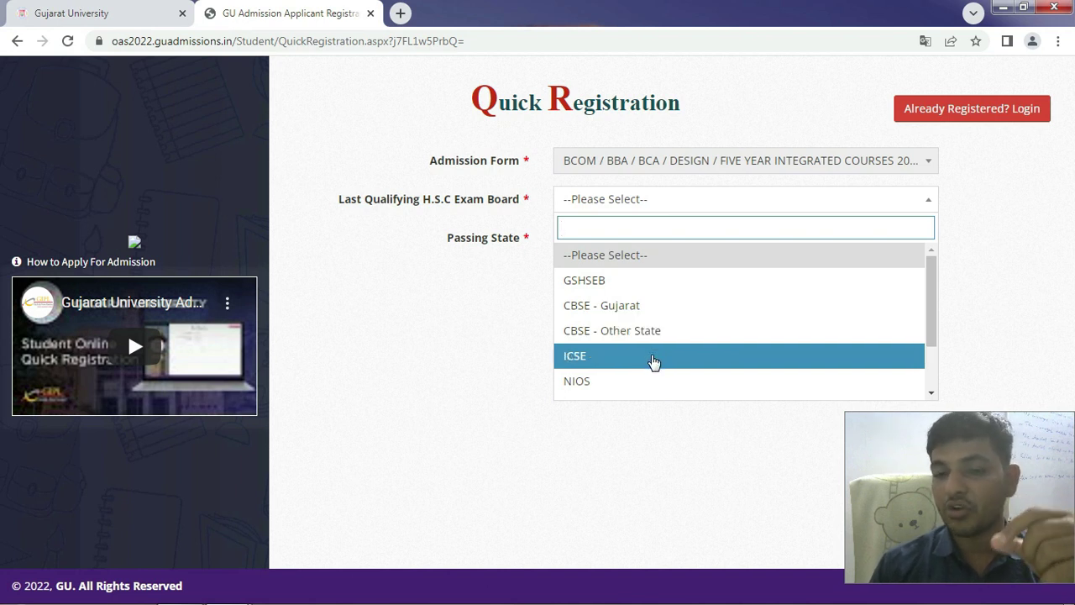
pyautogui.click(653, 291)
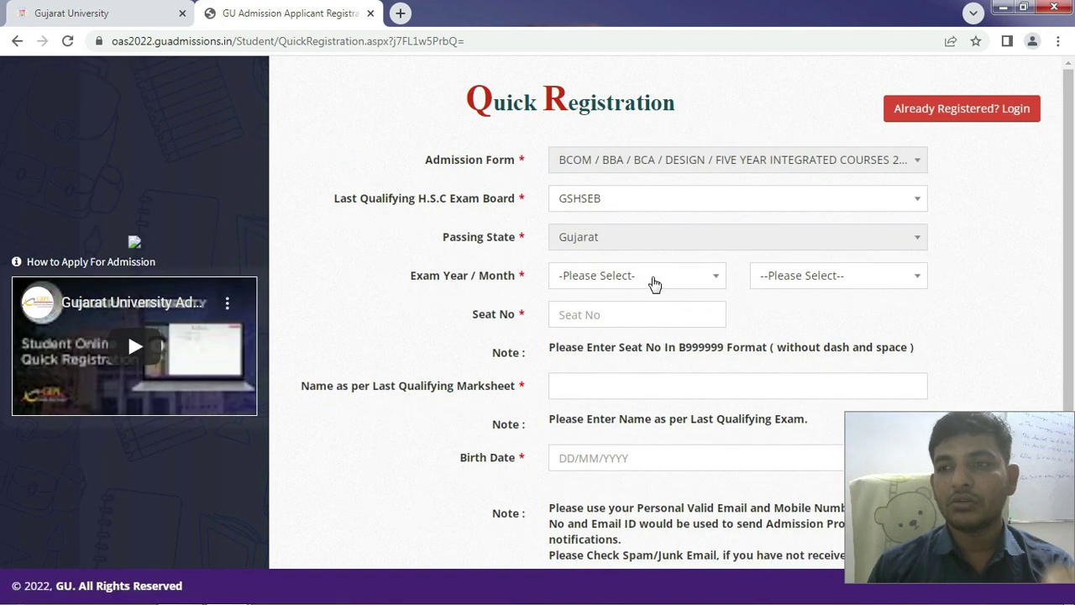
pyautogui.scroll(-1, 654, 284)
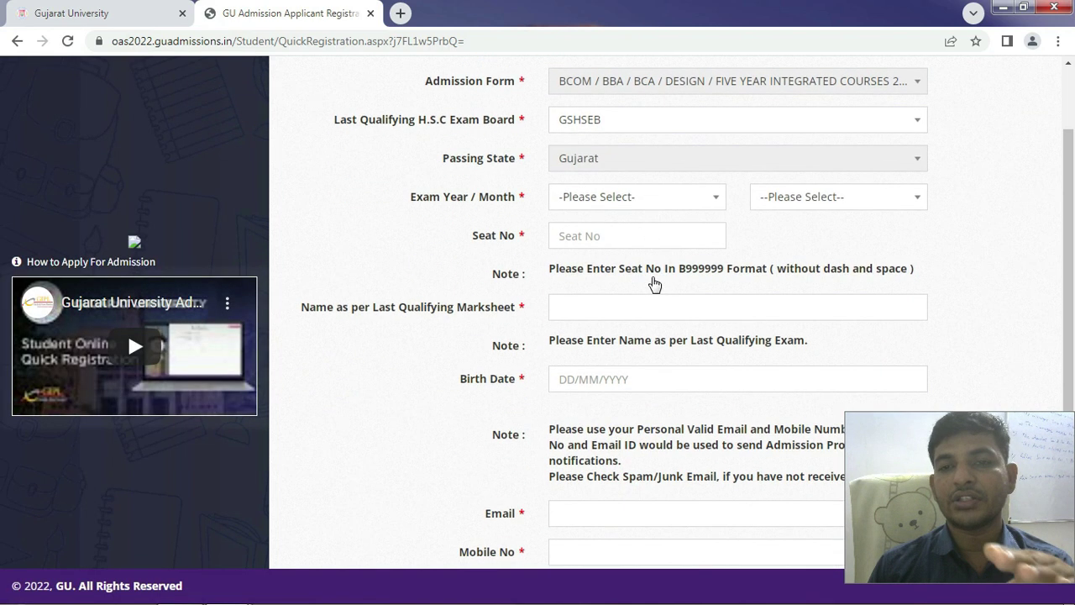
pyautogui.scroll(1, 652, 283)
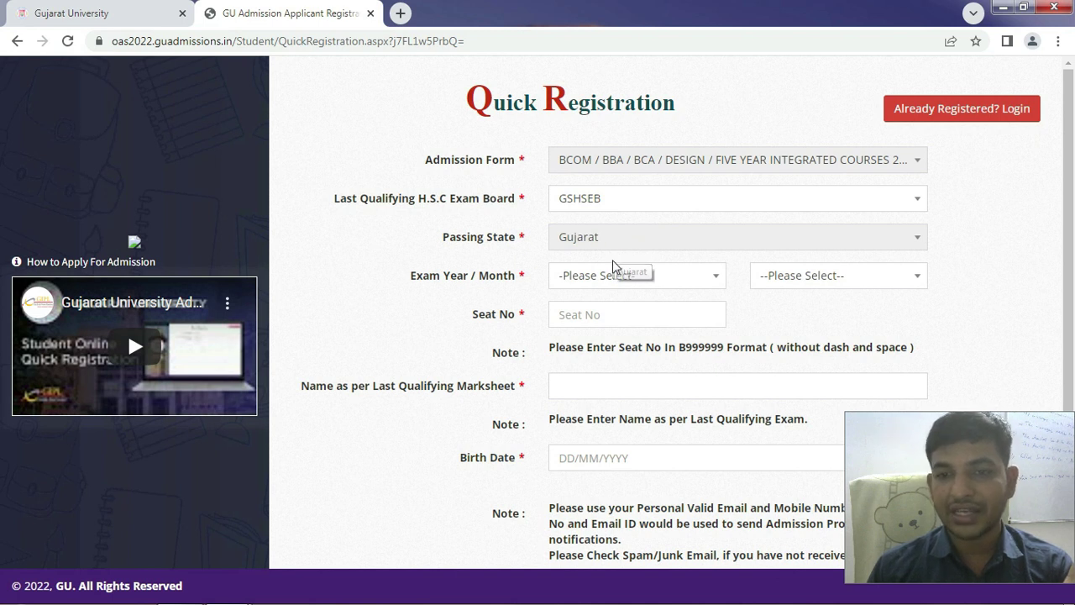
# Set the exam year to 2022 and the exam month to March
pyautogui.click(612, 280)
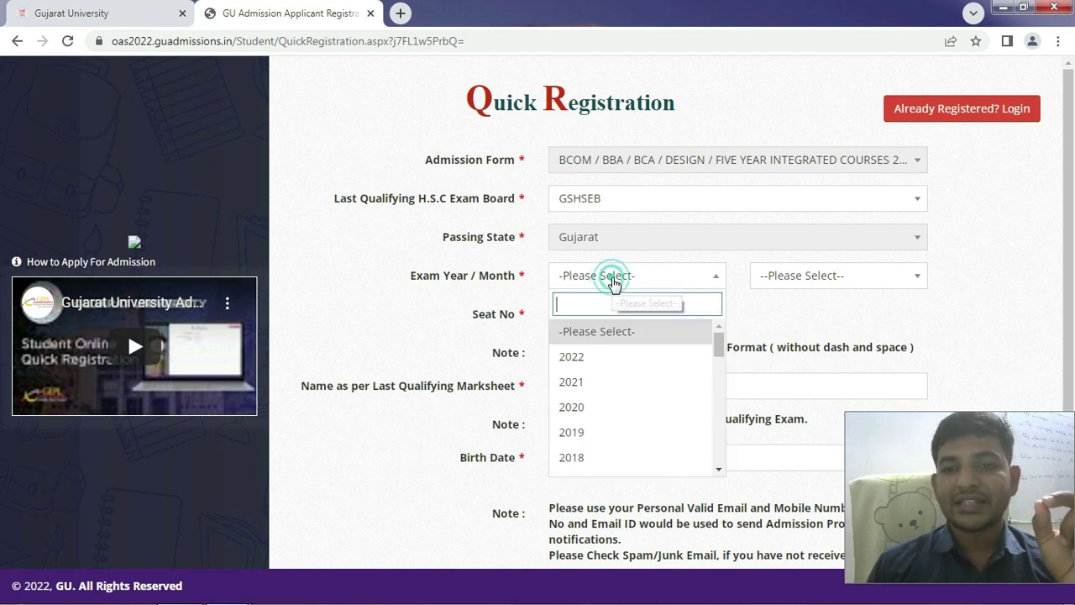
pyautogui.click(625, 358)
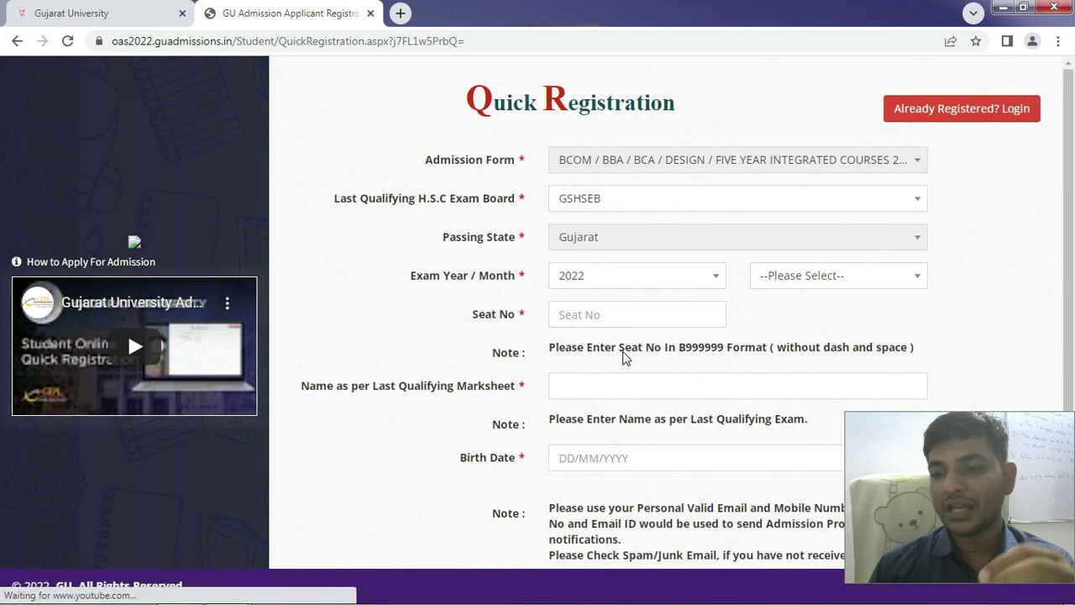
pyautogui.click(800, 291)
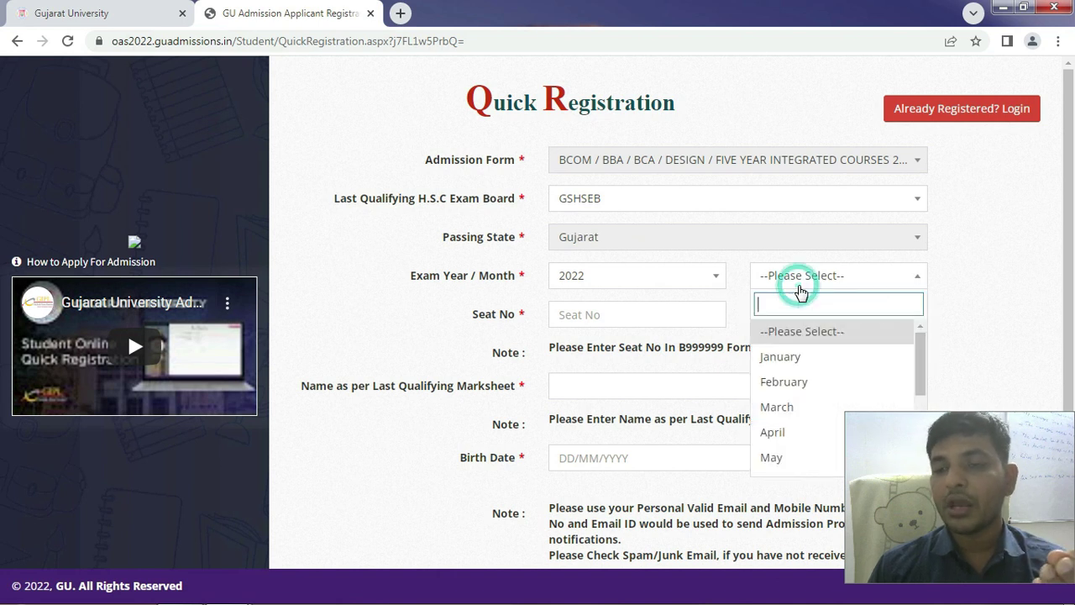
pyautogui.click(789, 407)
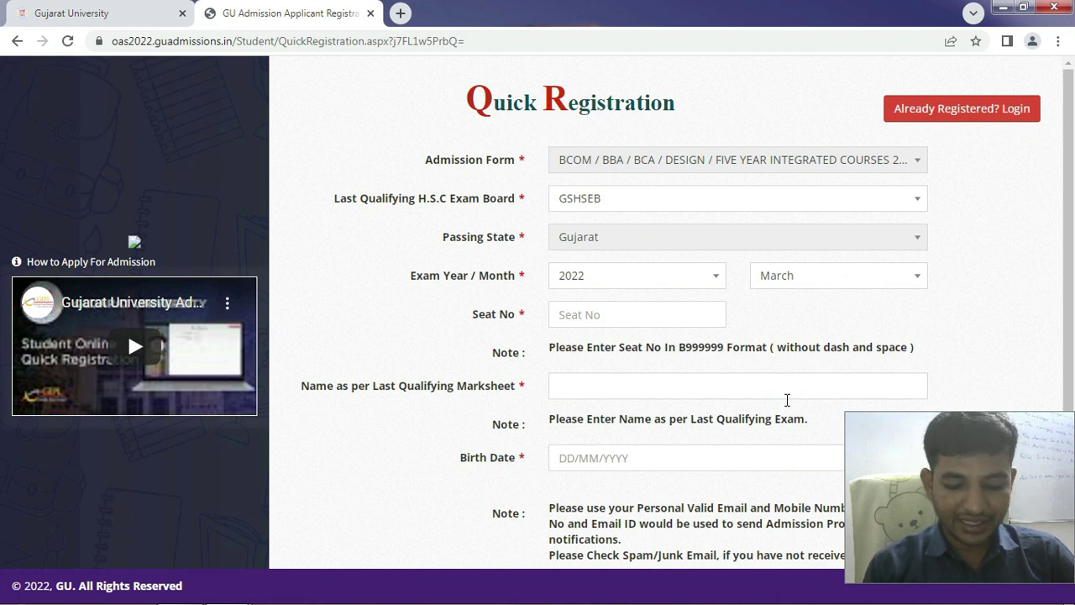
# Enter the applicant's exam seat number on the form
pyautogui.click(654, 318)
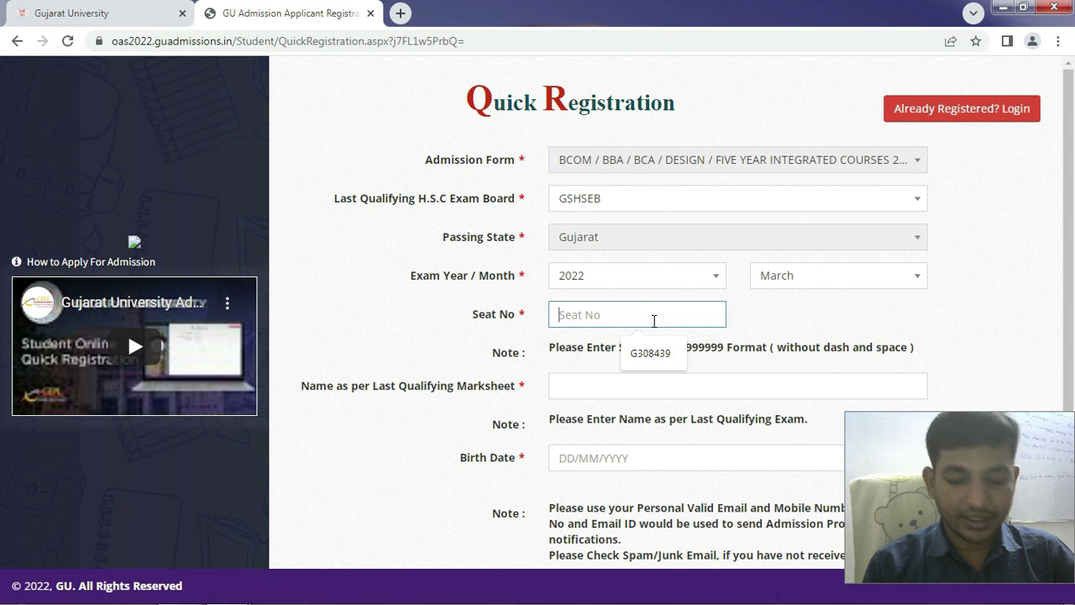
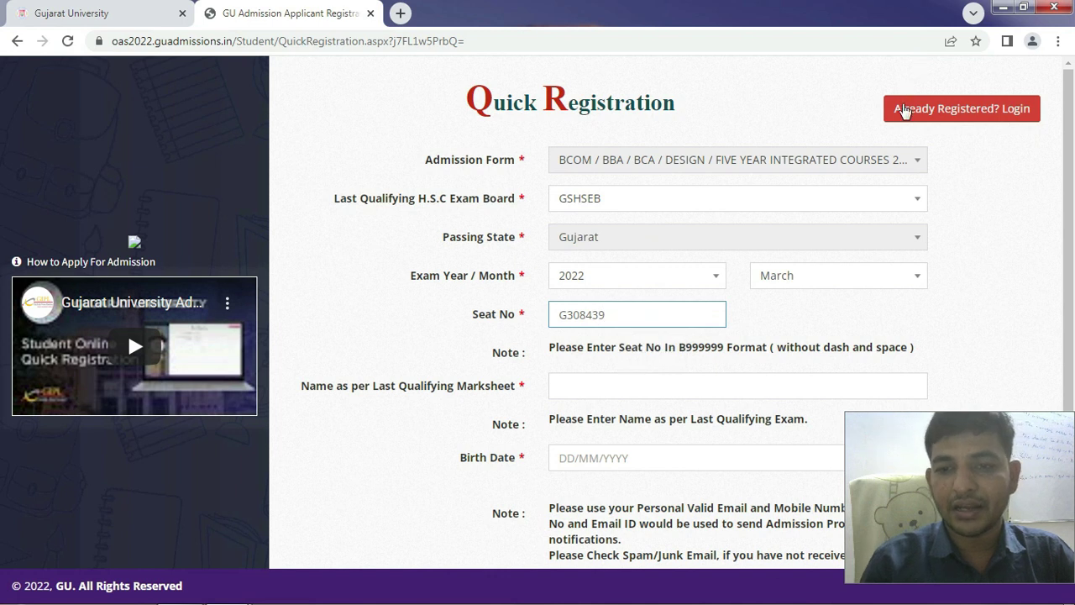
pyautogui.click(719, 387)
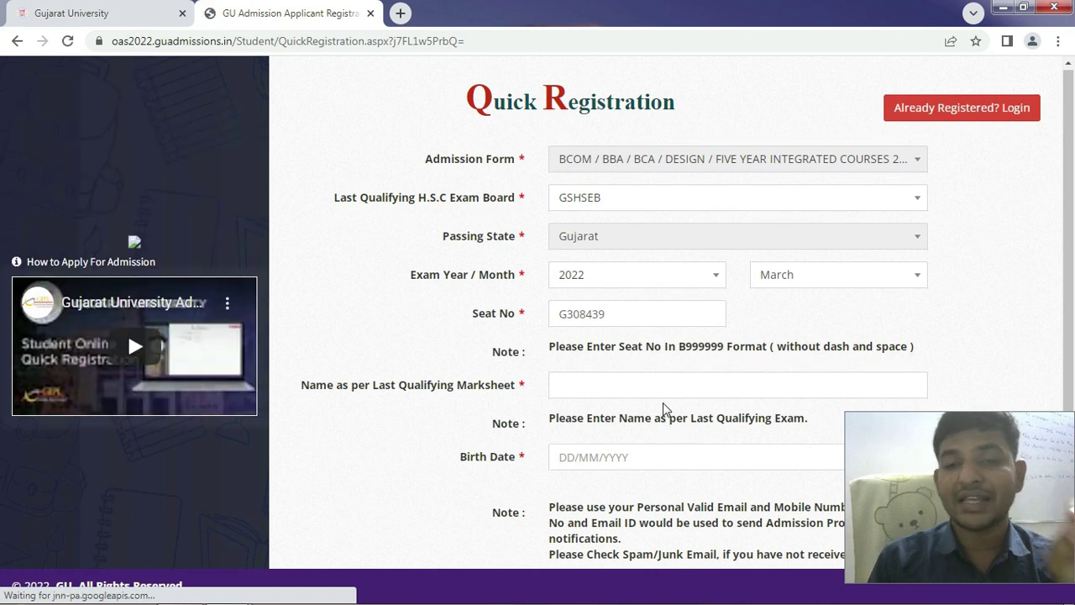
pyautogui.scroll(-2, 563, 319)
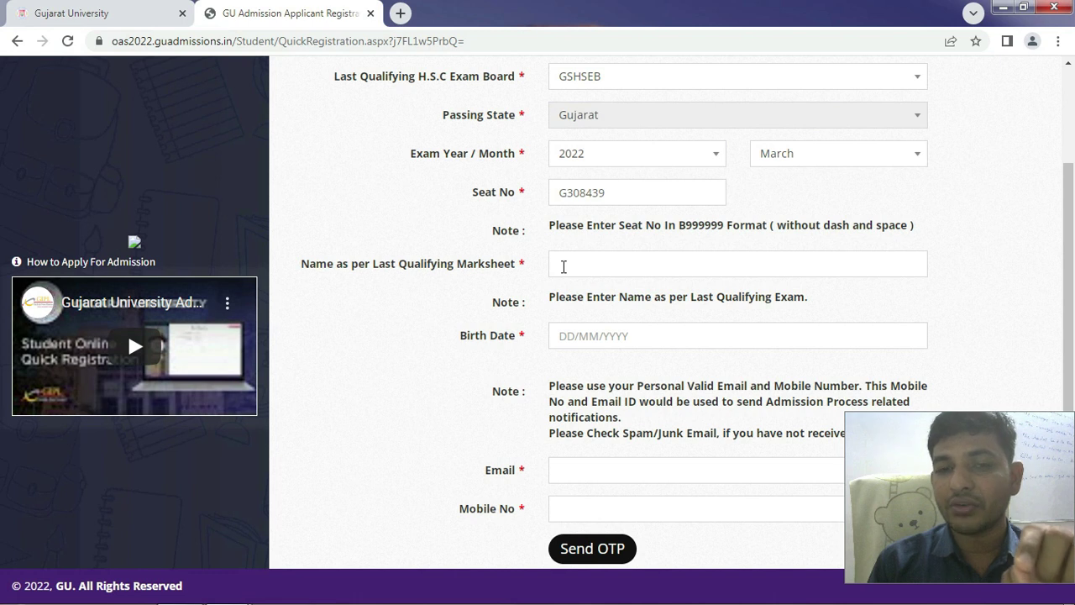
# Fill the name as per marksheet and birth date from the saved autofill suggestions
pyautogui.click(564, 266)
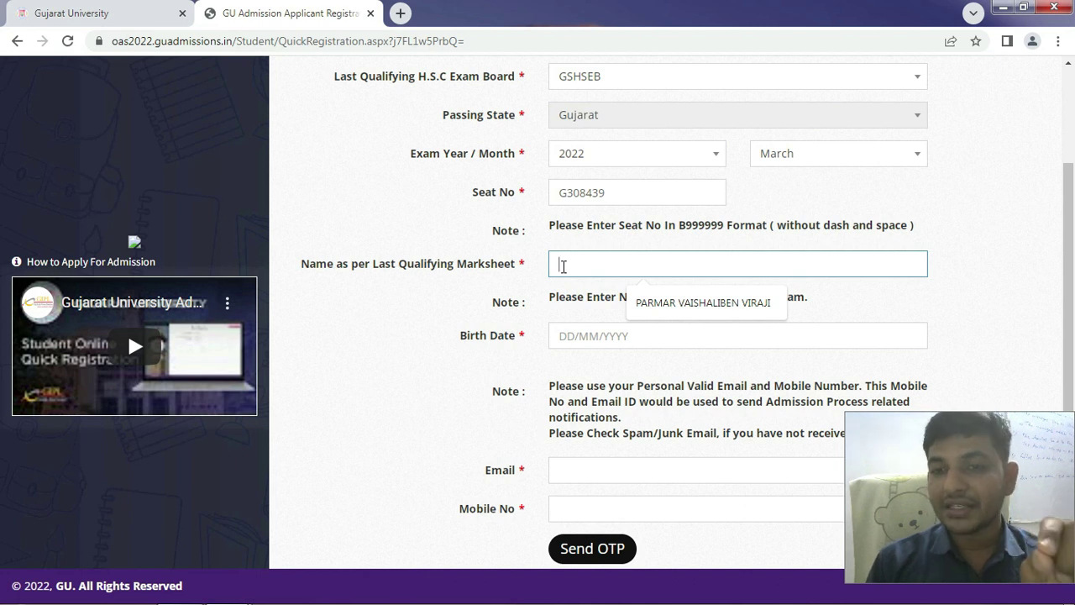
pyautogui.click(647, 301)
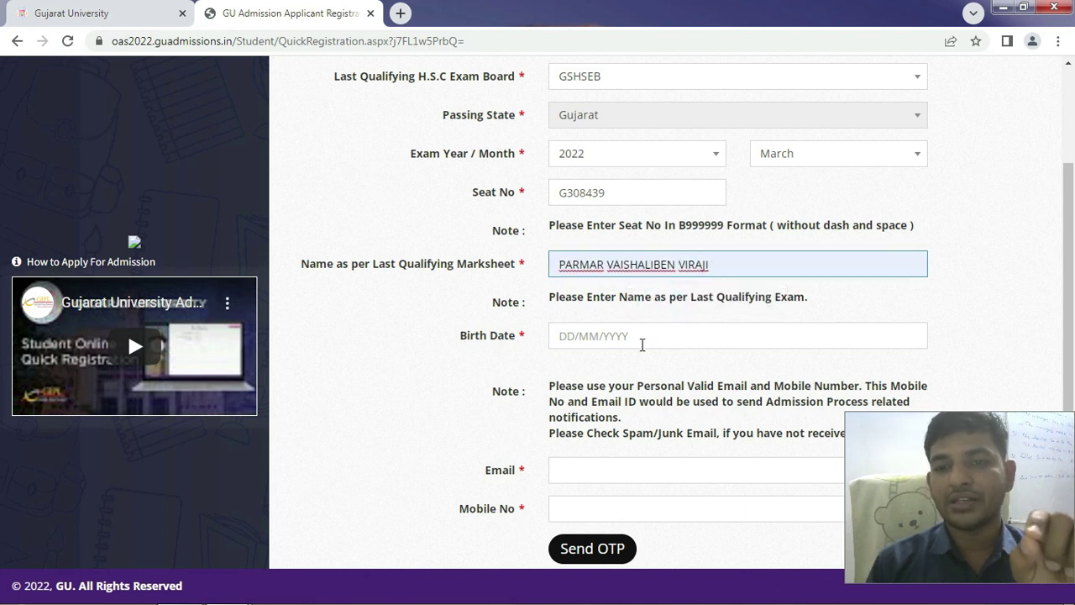
pyautogui.click(641, 340)
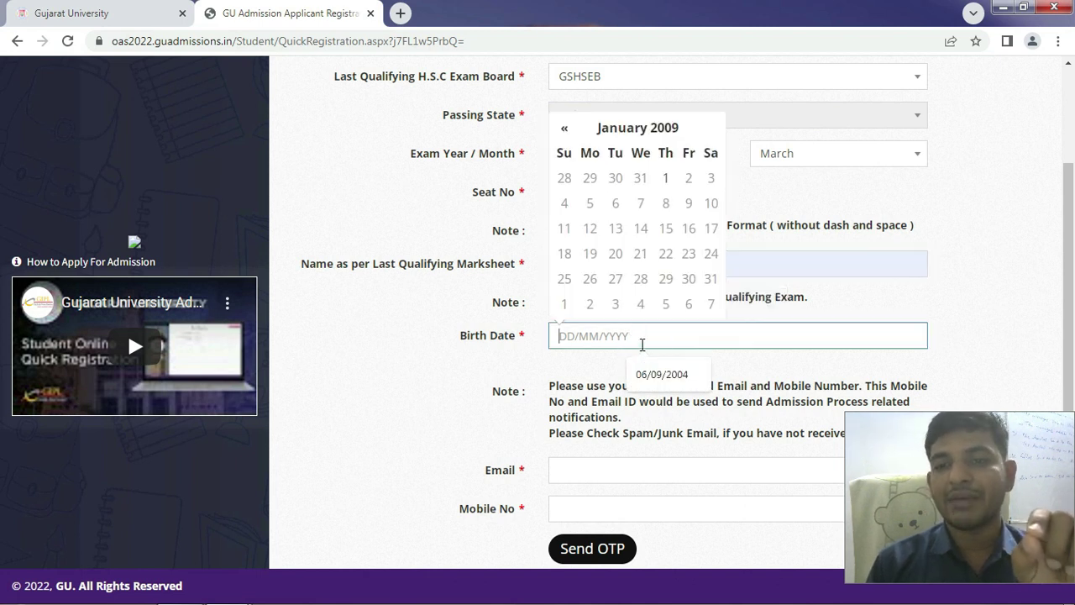
pyautogui.click(664, 382)
pyautogui.click(653, 472)
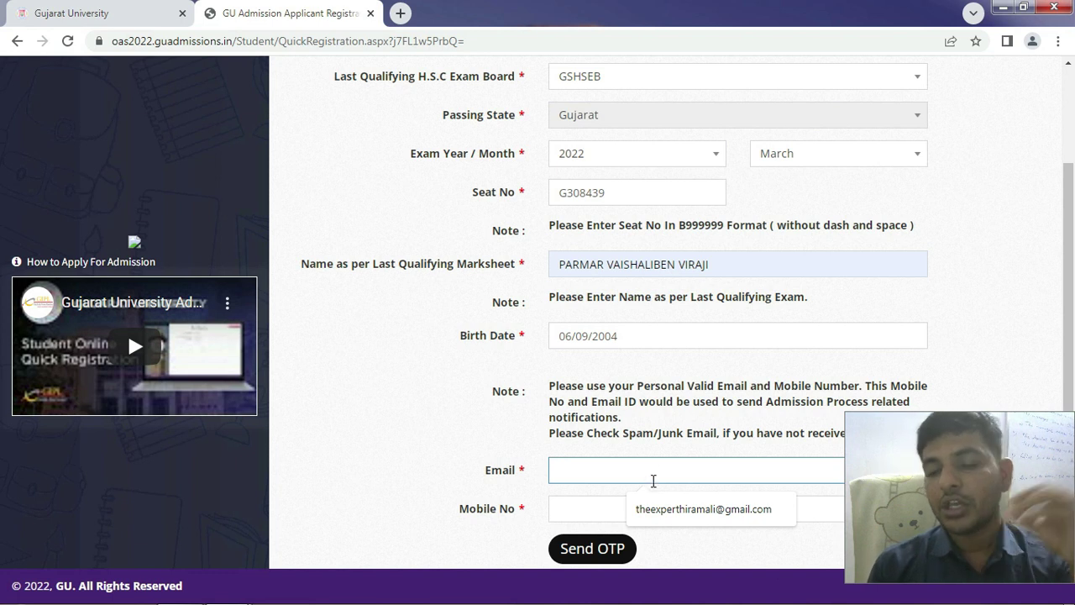
# Autofill the applicant's e-mail and mobile number and request an OTP
pyautogui.click(672, 510)
pyautogui.click(643, 508)
pyautogui.click(649, 544)
pyautogui.click(605, 551)
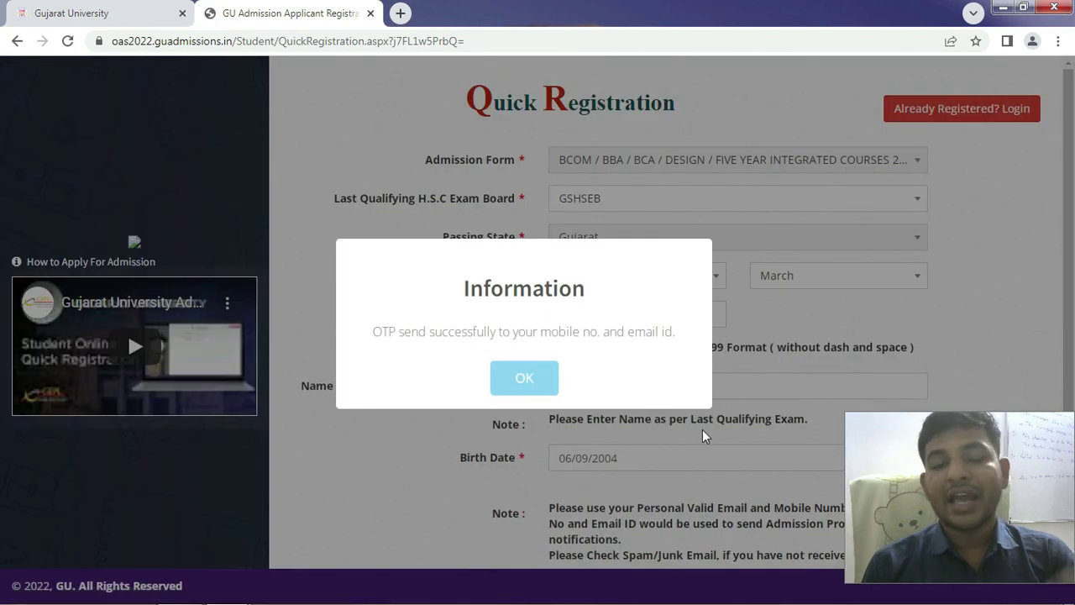
pyautogui.click(534, 397)
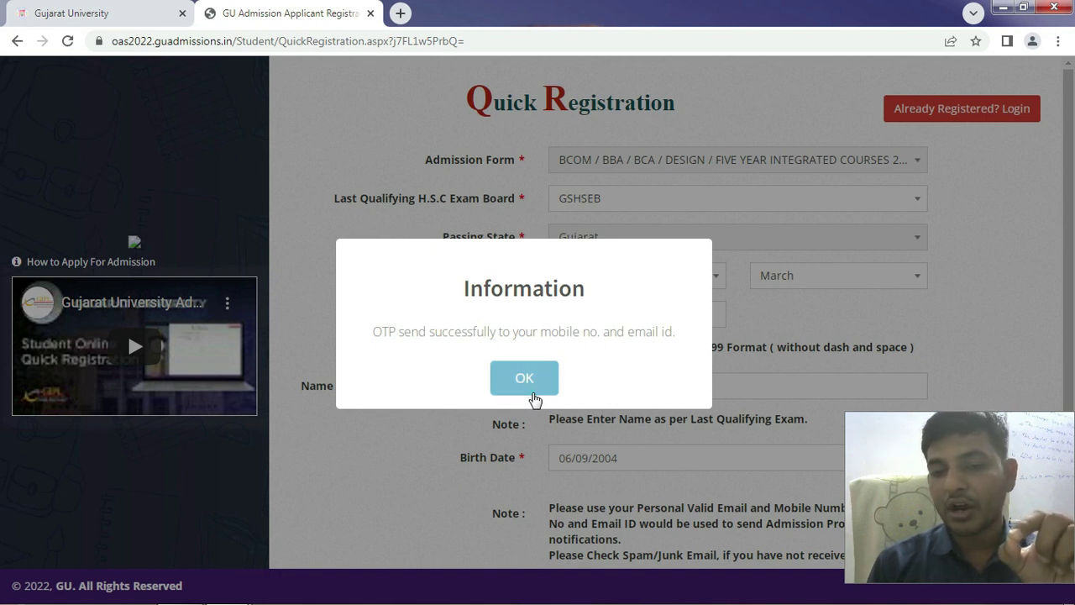
# Enter the received one-time password in the Enter OTP field
pyautogui.scroll(-1, 534, 398)
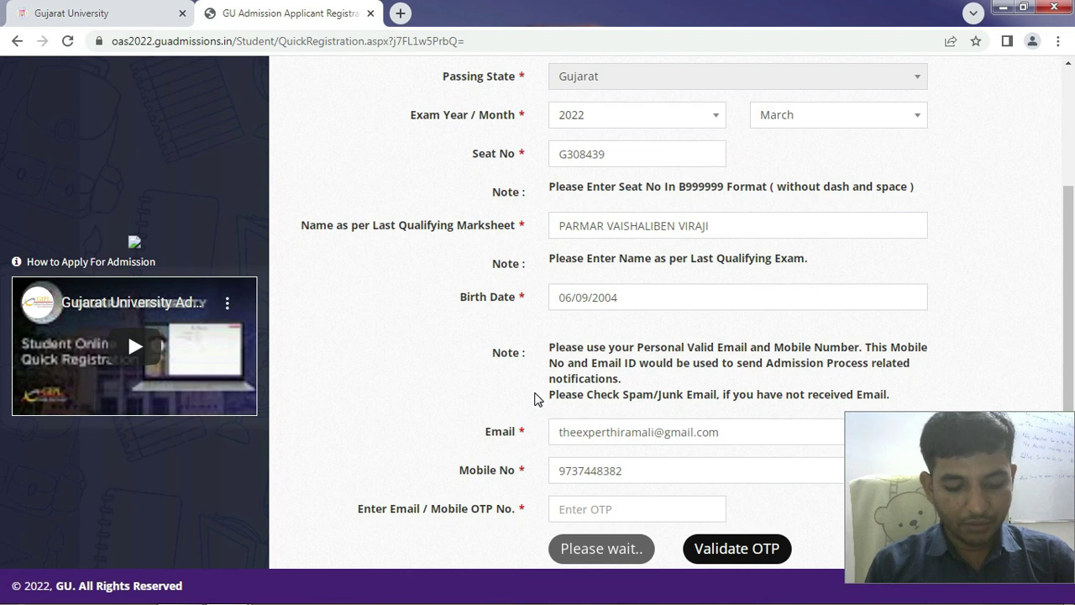
pyautogui.scroll(1, 537, 399)
pyautogui.scroll(-1, 538, 399)
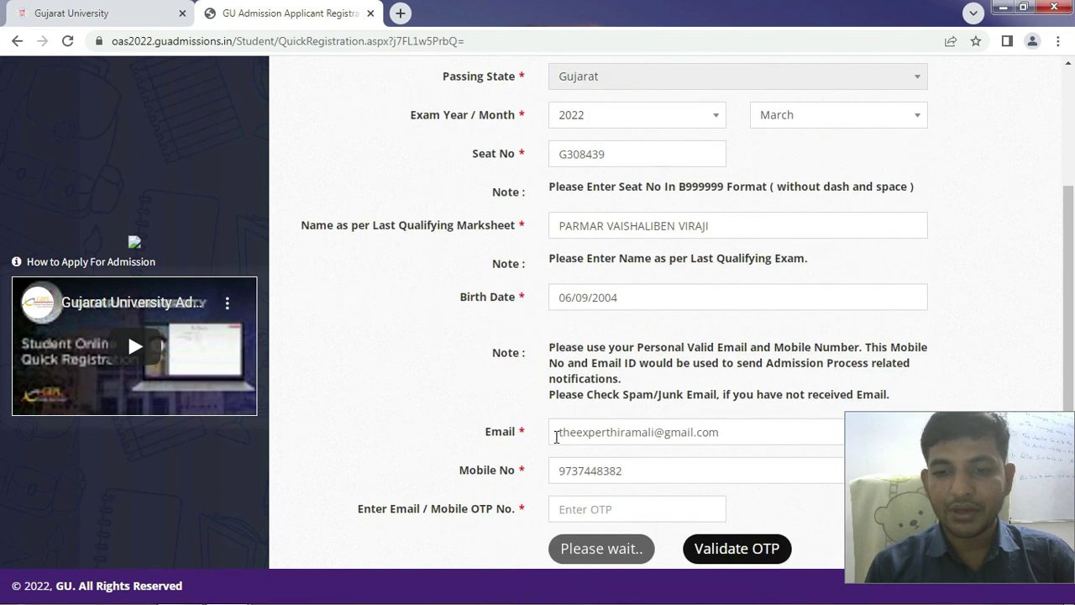
pyautogui.click(597, 510)
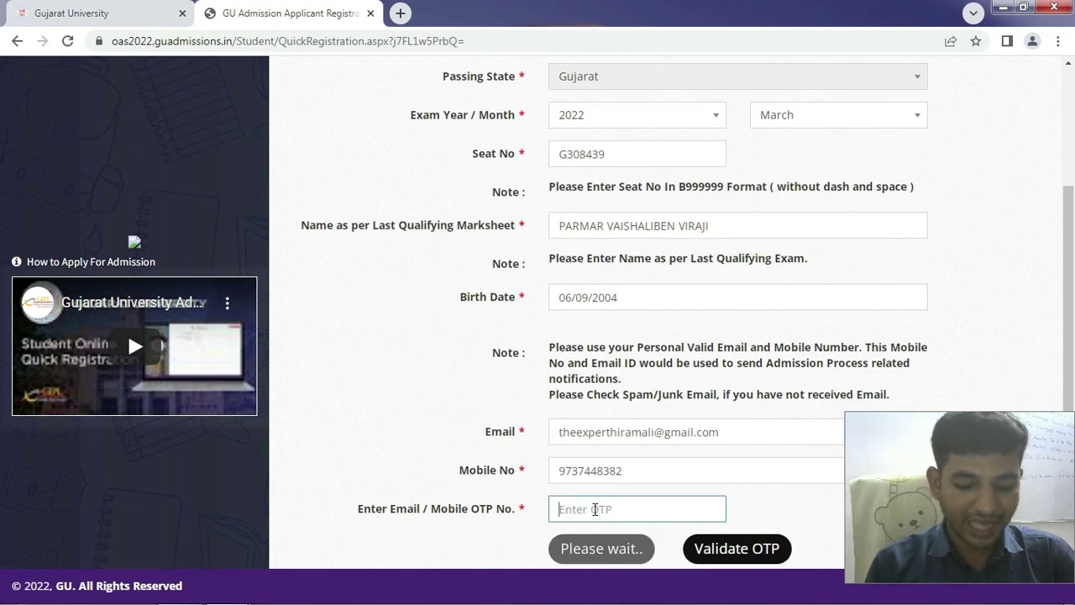
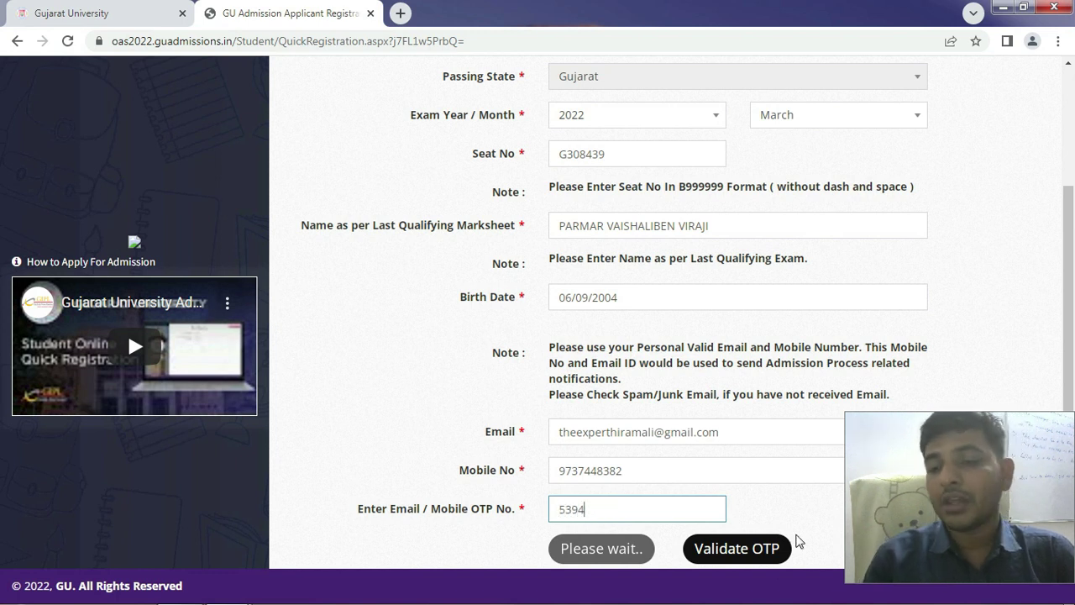
# Validate the OTP, acknowledge the success notice, and reveal the newly unlocked fields
pyautogui.click(746, 557)
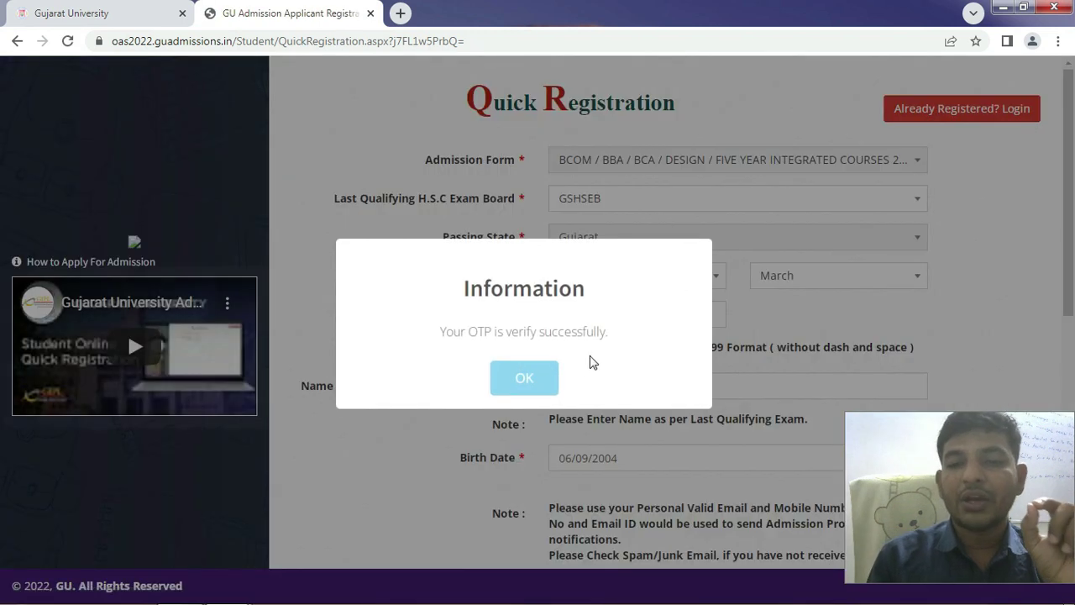
pyautogui.click(554, 380)
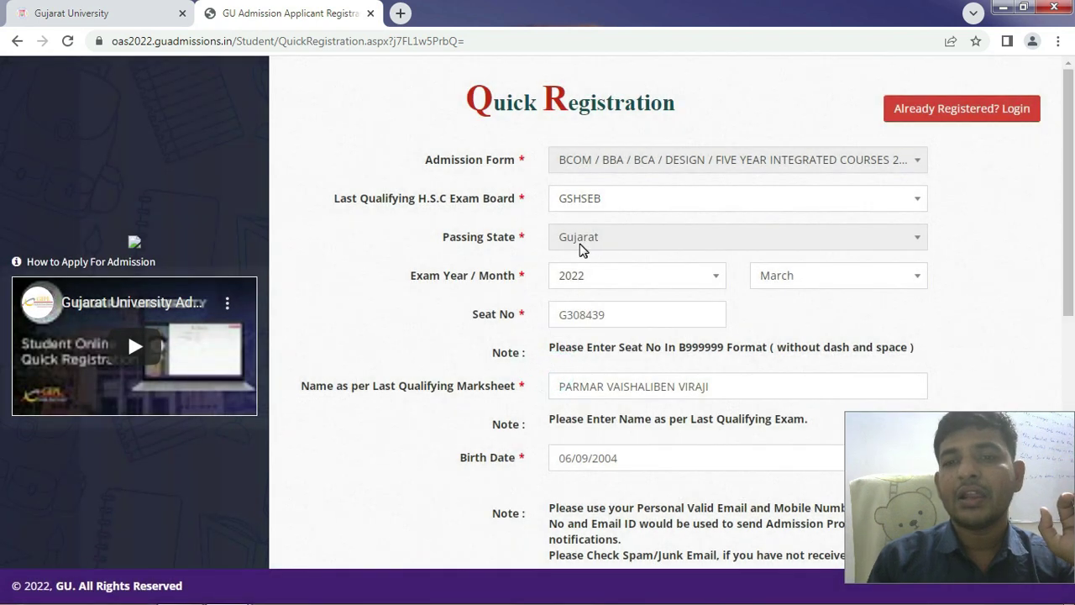
pyautogui.scroll(-1, 584, 277)
pyautogui.scroll(-5, 584, 277)
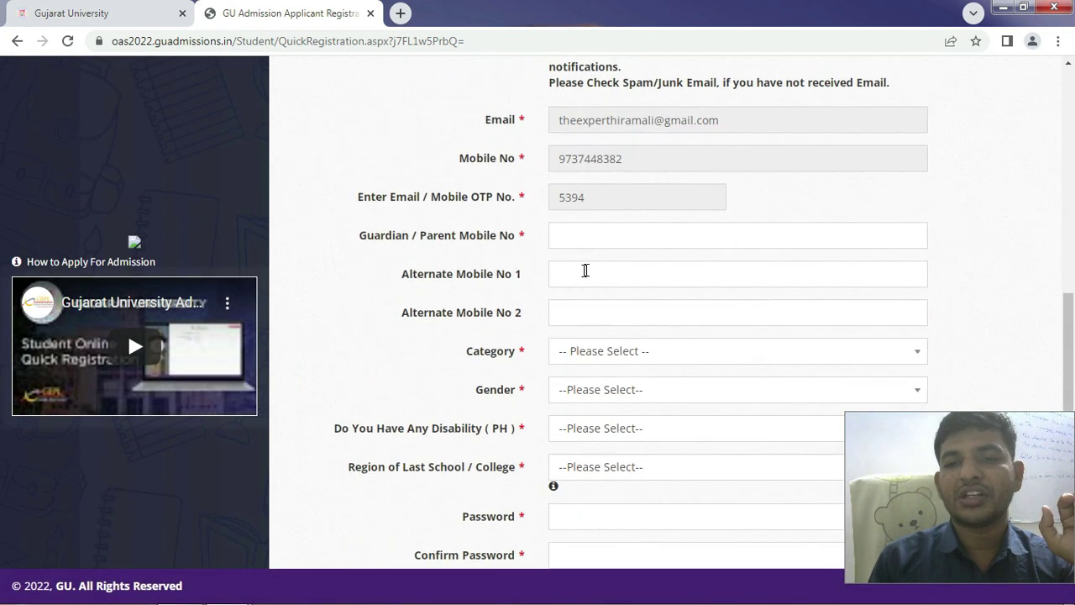
# Enter the guardian's mobile number and choose SEBC (OBC) as the category
pyautogui.click(589, 242)
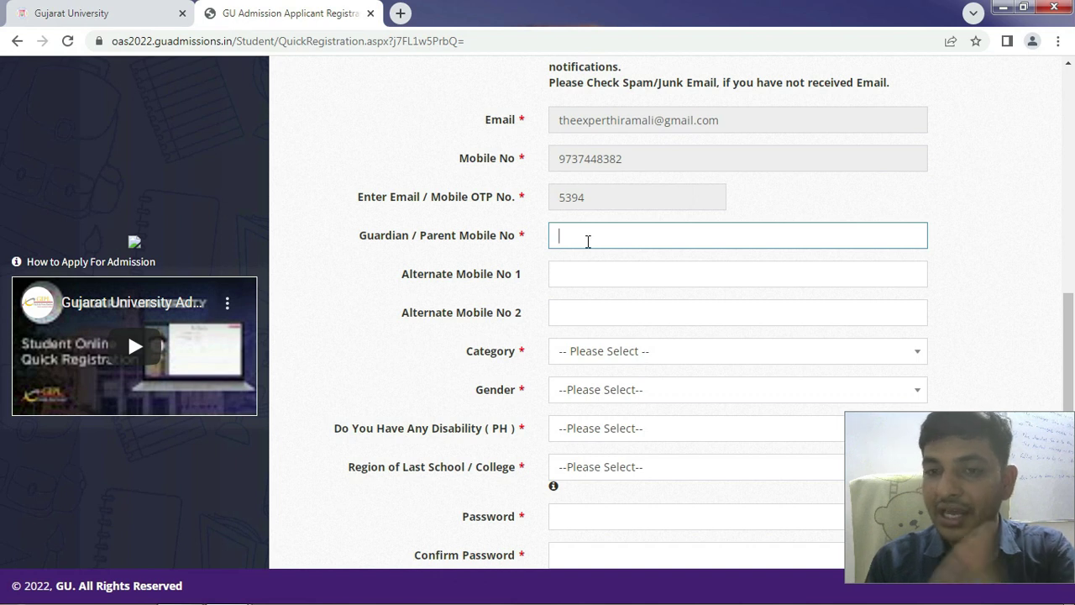
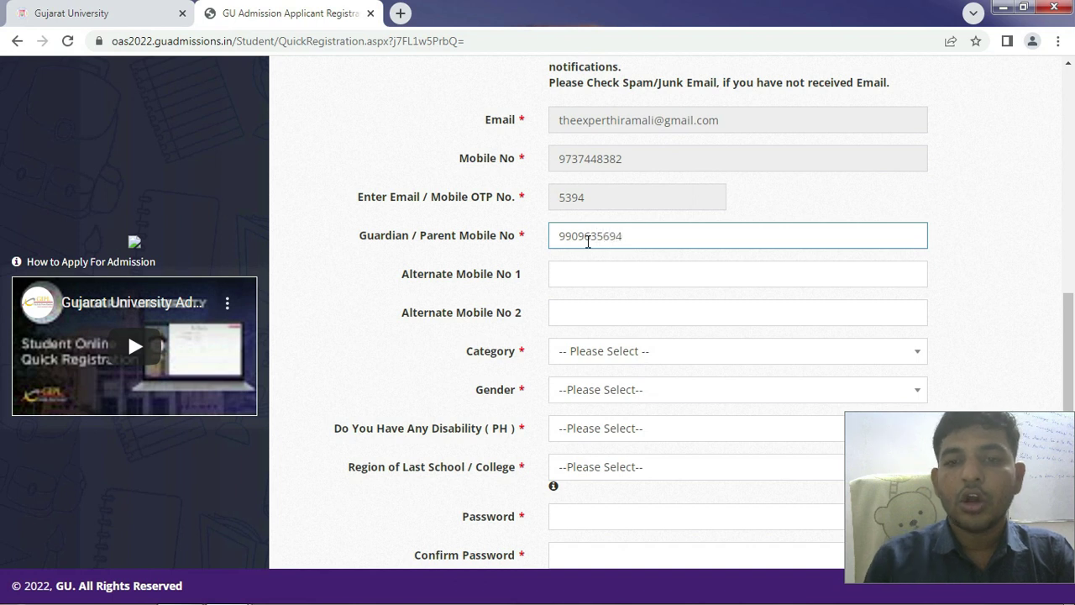
pyautogui.click(626, 363)
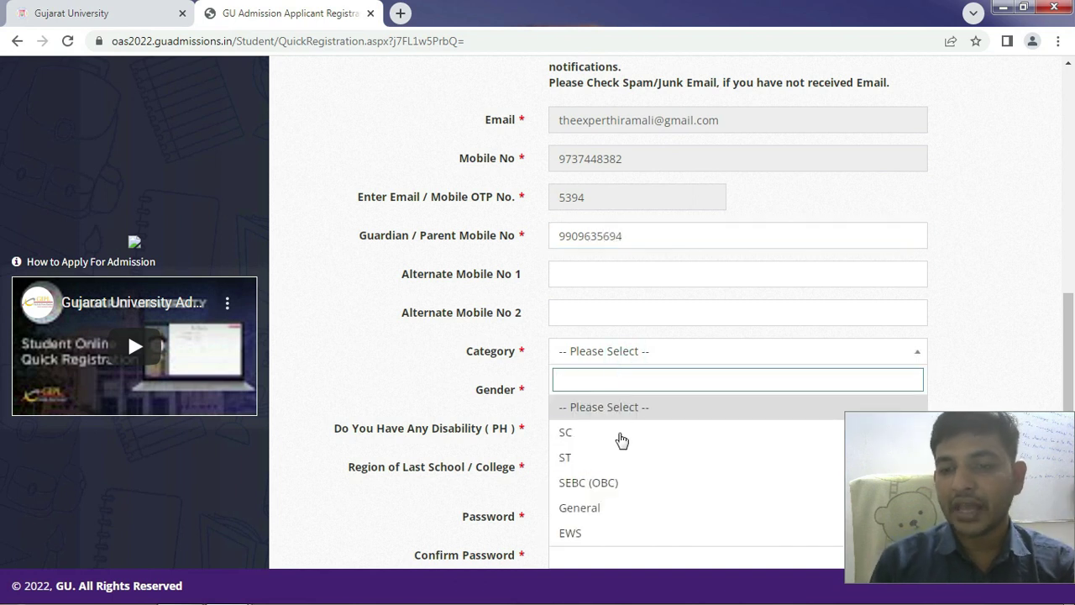
pyautogui.click(623, 493)
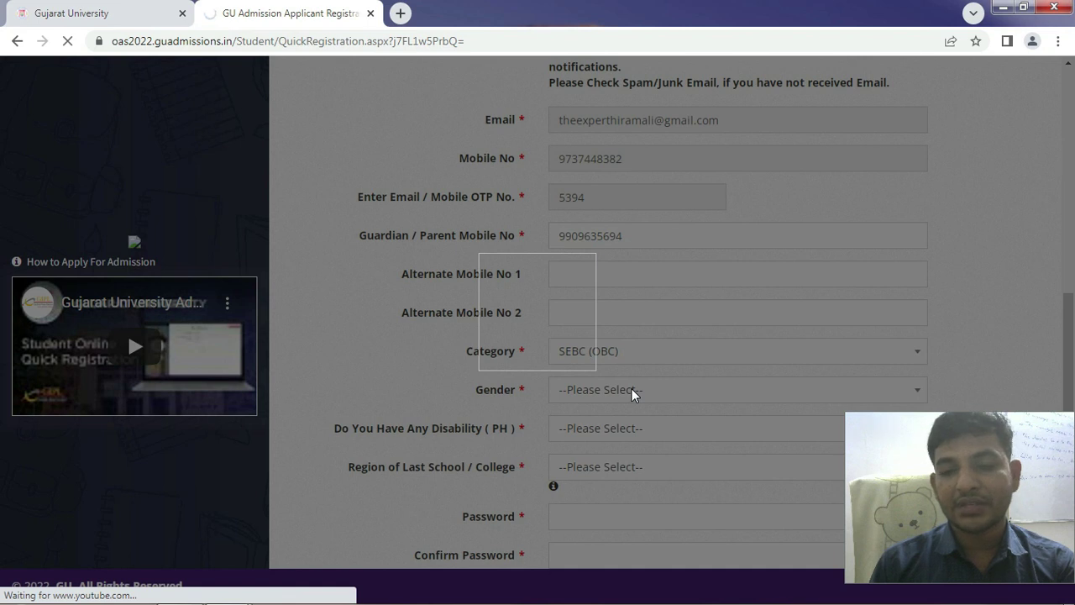
pyautogui.scroll(-4, 631, 388)
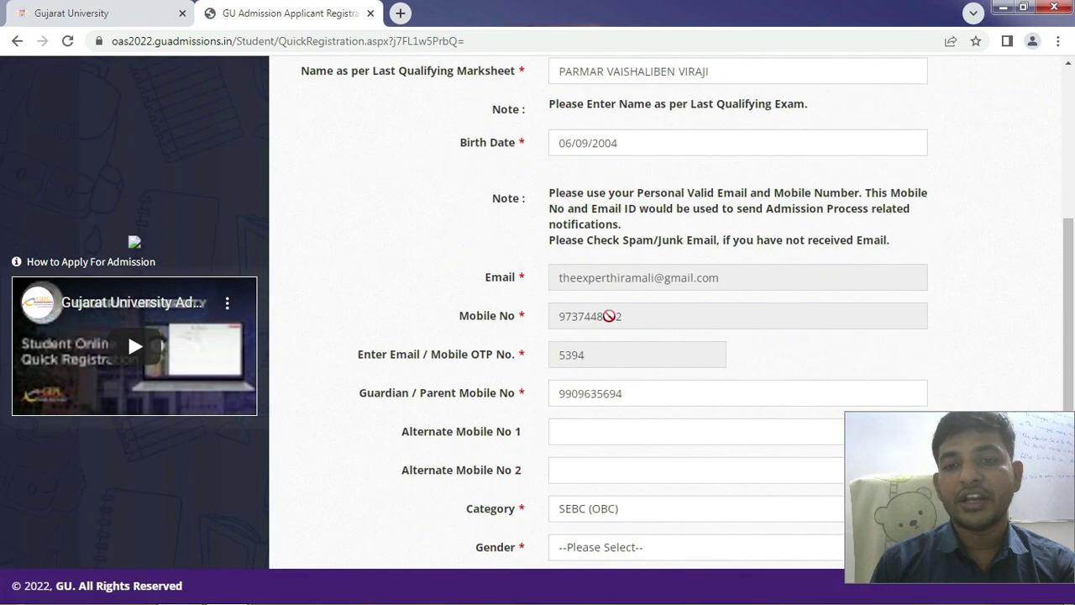
pyautogui.scroll(-3, 610, 319)
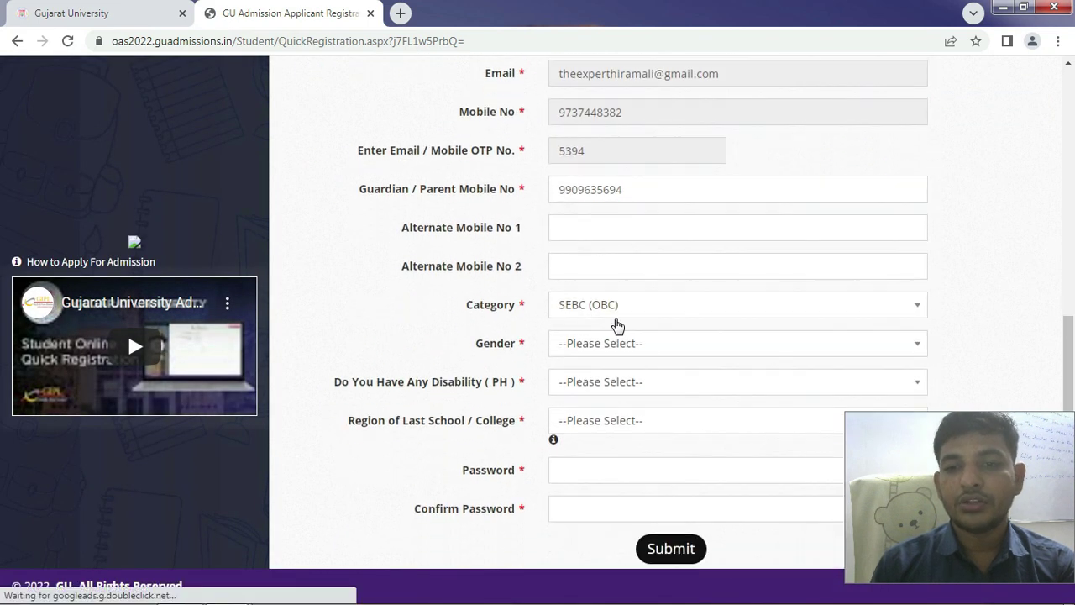
# Set the gender to Female and the disability answer to None
pyautogui.click(620, 345)
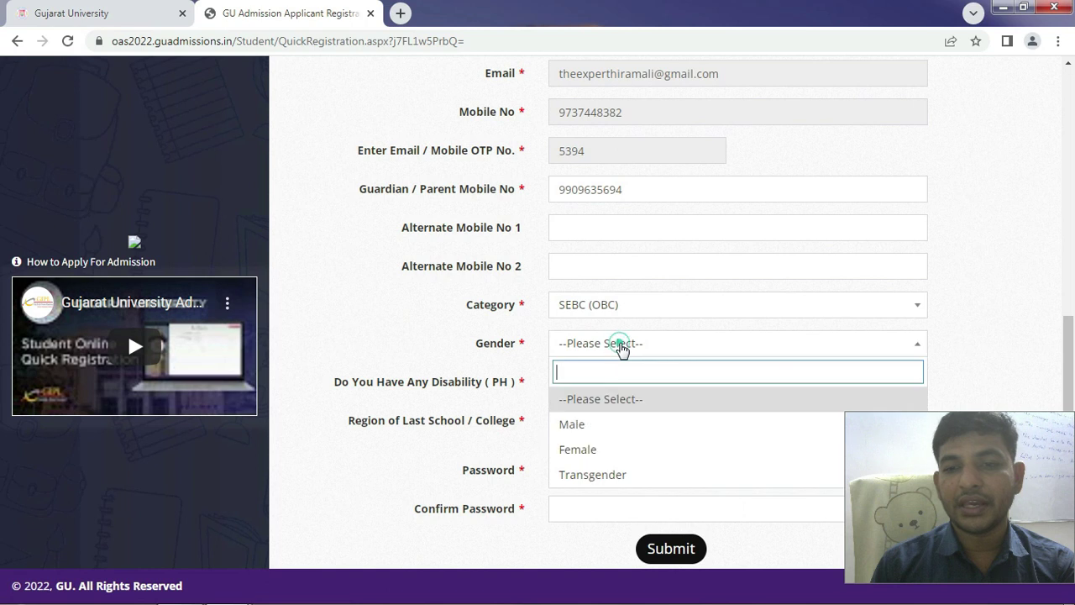
pyautogui.click(629, 448)
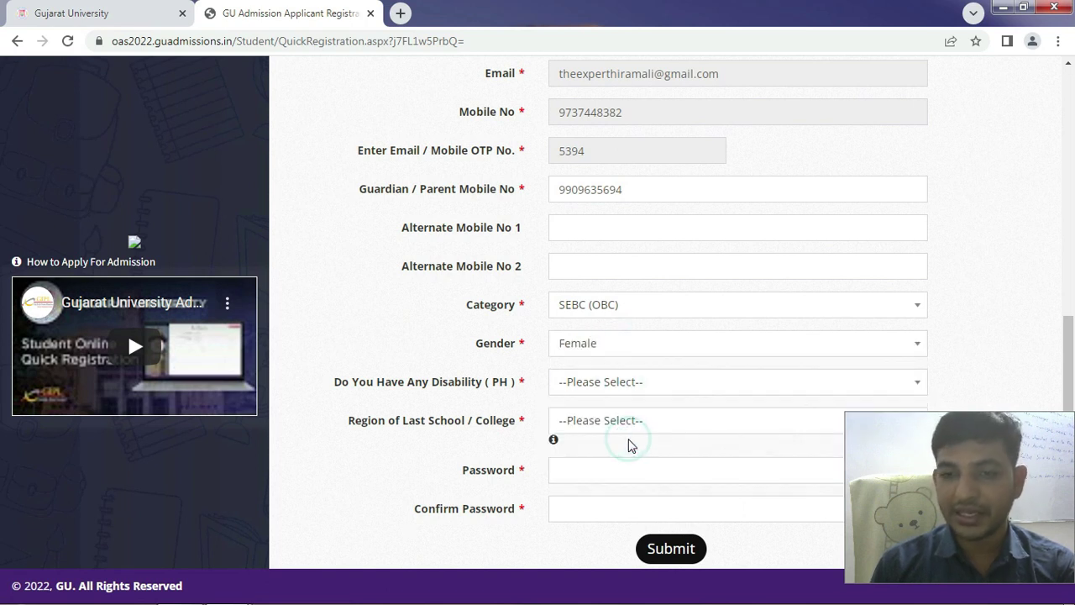
pyautogui.click(627, 392)
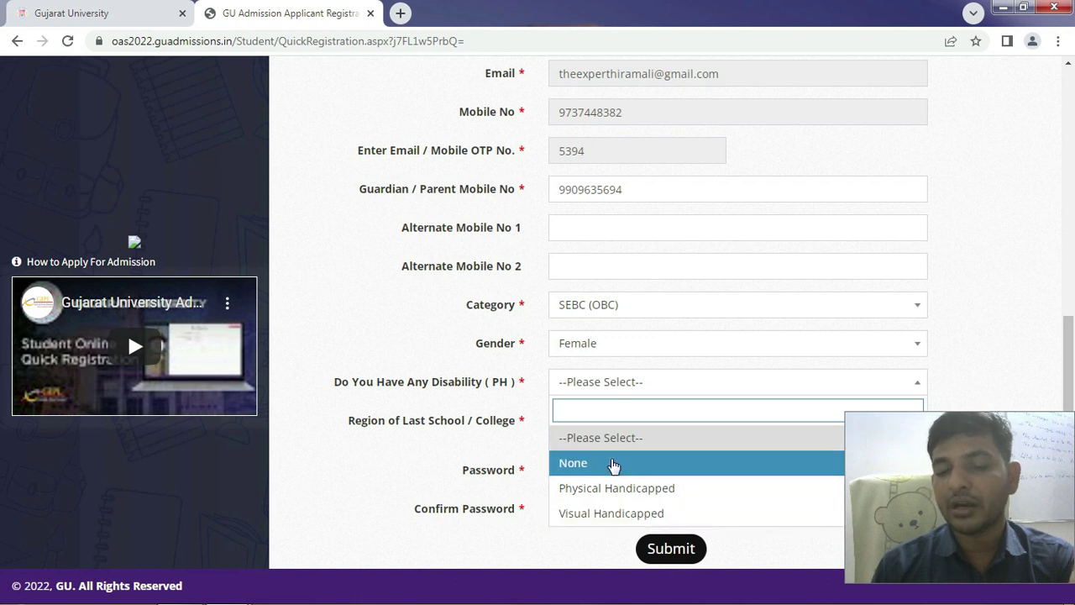
pyautogui.click(611, 462)
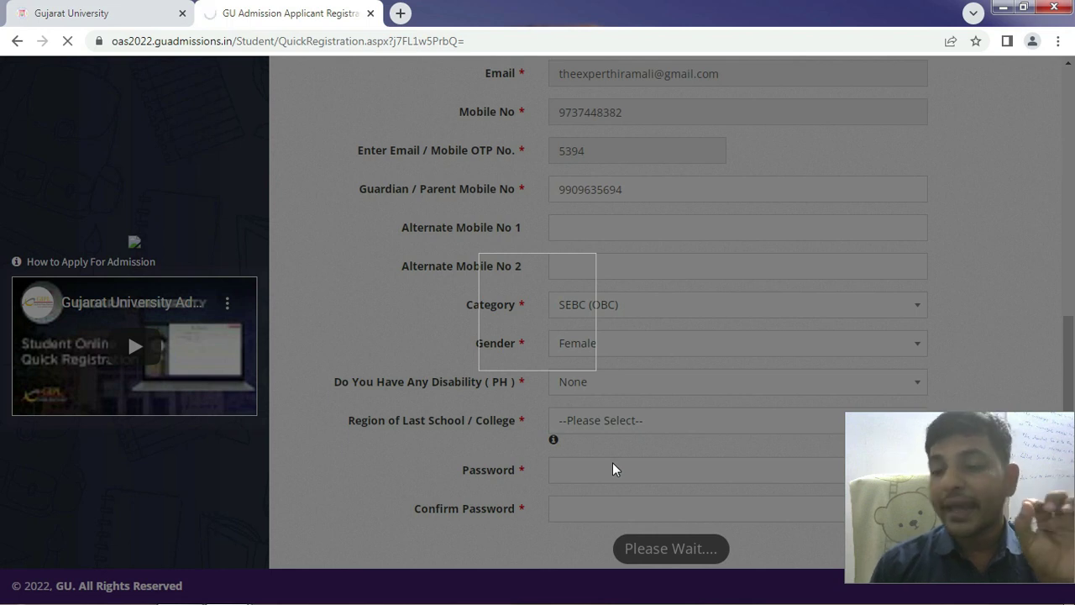
# Set the region of last school to Outside Ahmedabad (Within Gujarat)
pyautogui.scroll(-1, 612, 437)
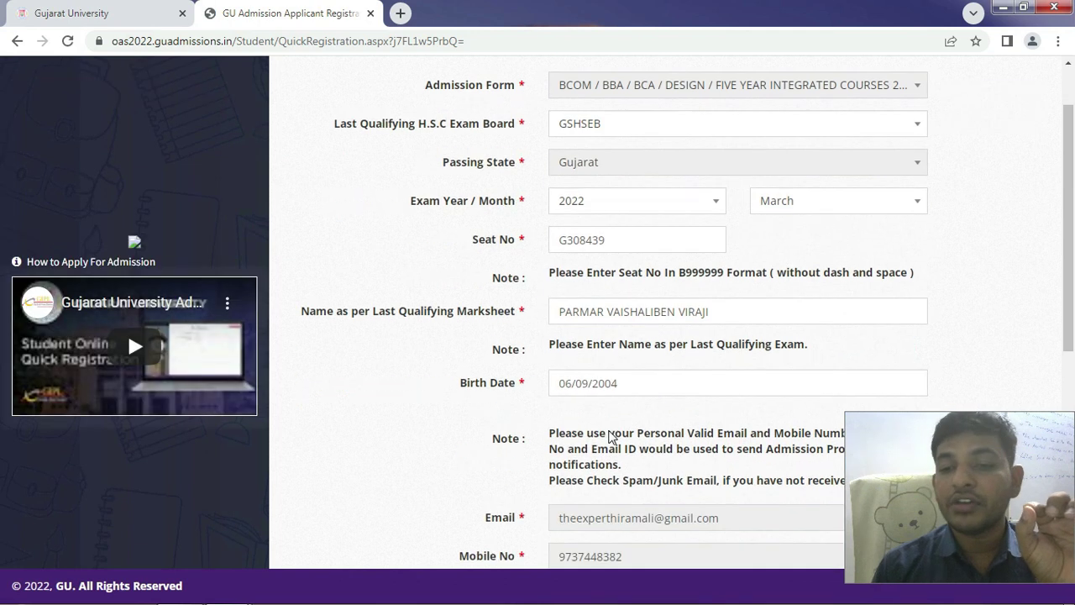
pyautogui.scroll(-5, 612, 436)
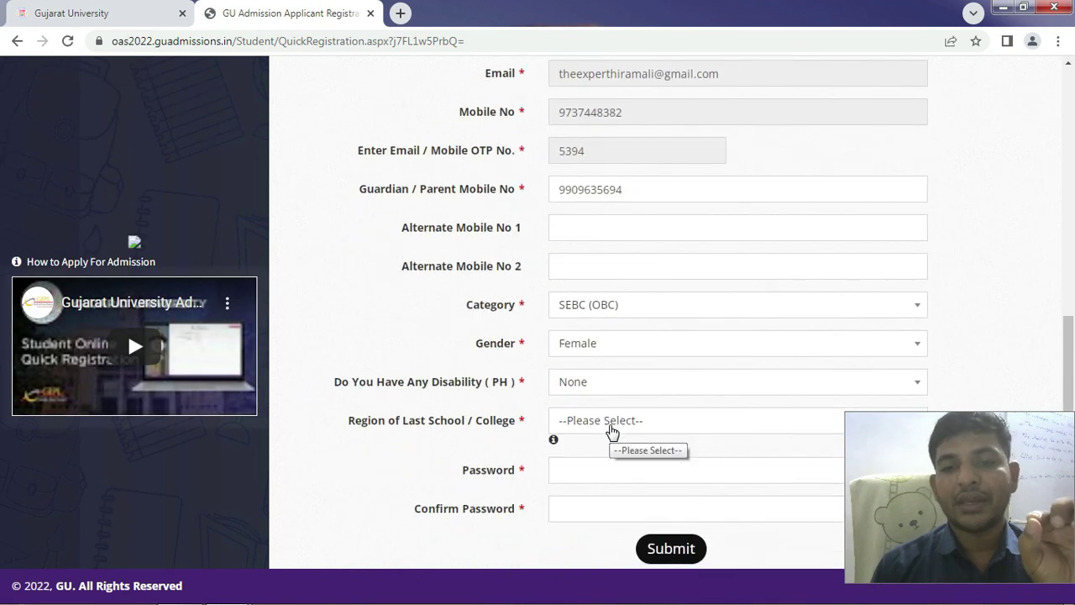
pyautogui.click(612, 429)
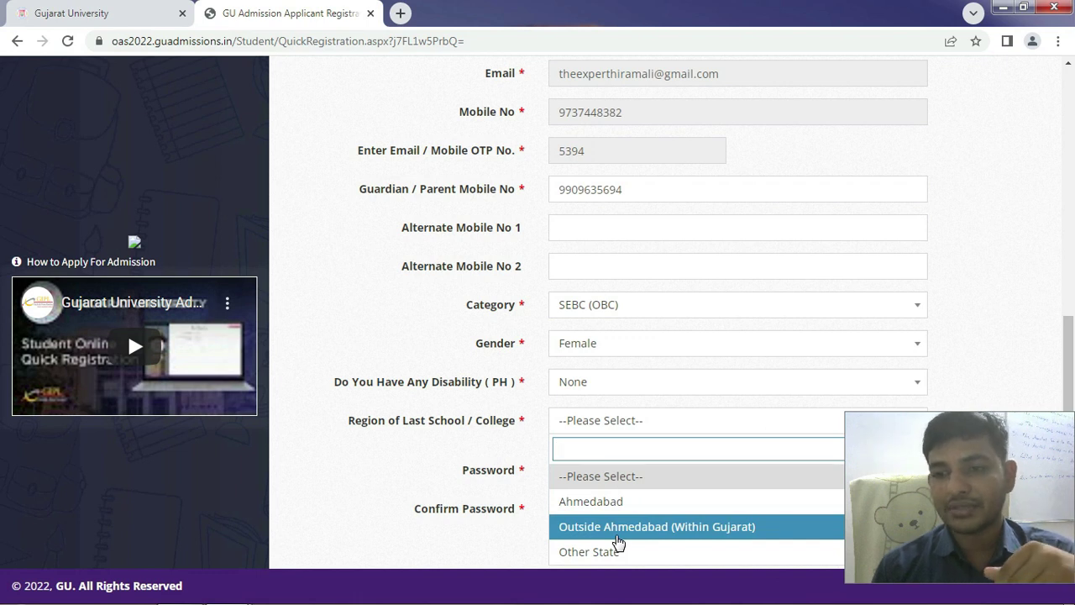
pyautogui.click(619, 542)
pyautogui.click(561, 466)
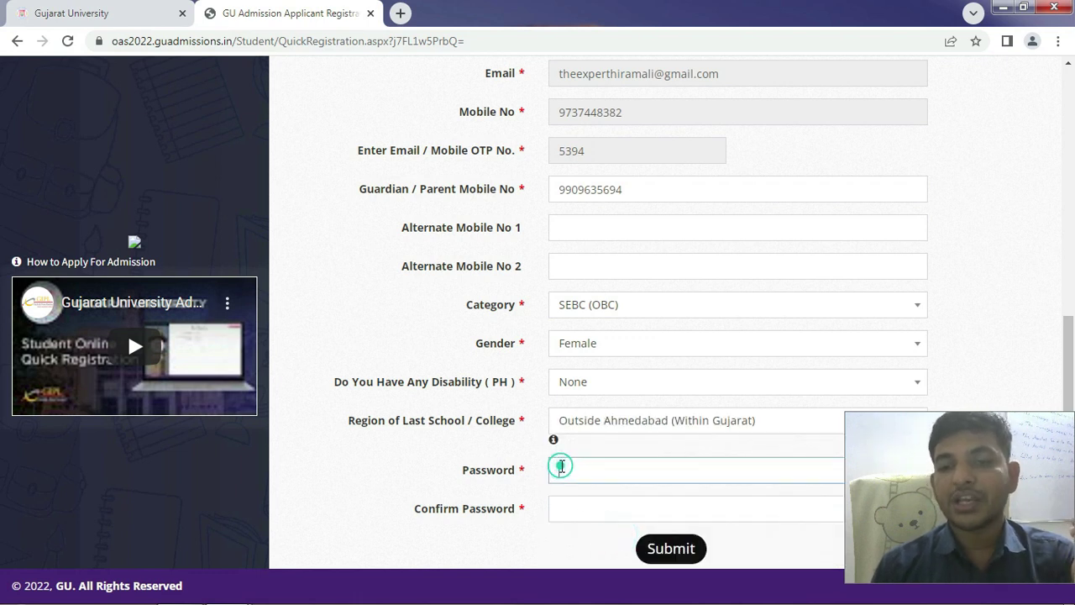
# Enter and confirm the account password, then submit the quick registration
pyautogui.click(589, 514)
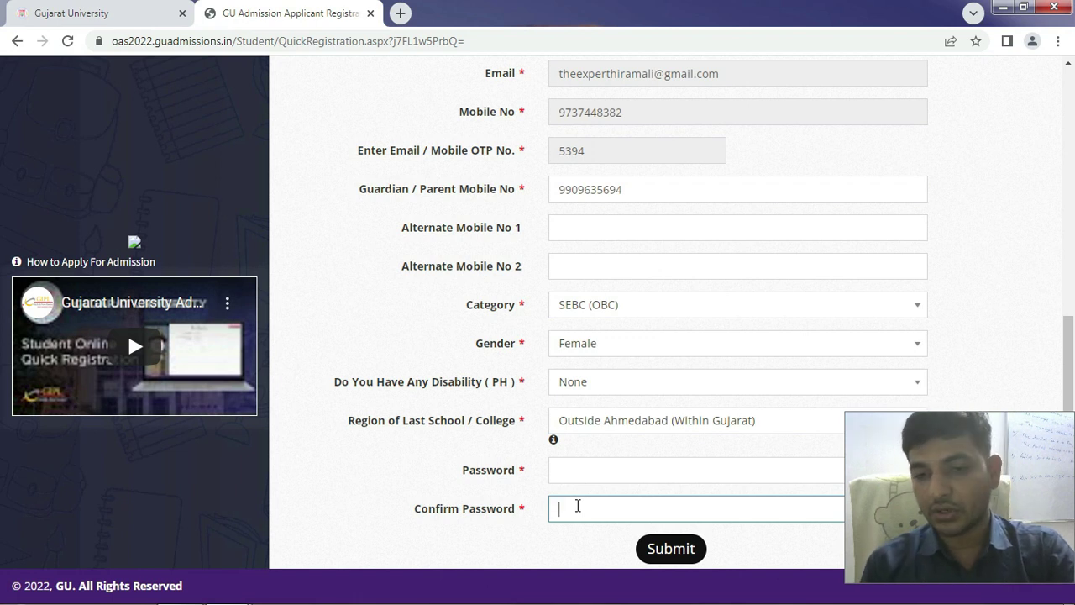
pyautogui.click(607, 463)
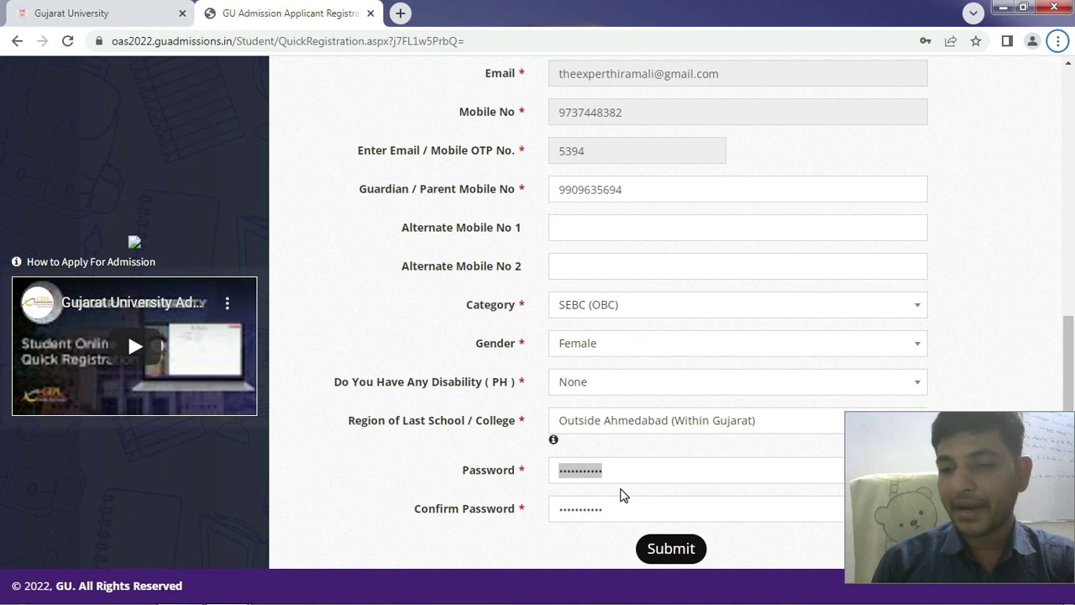
pyautogui.click(657, 553)
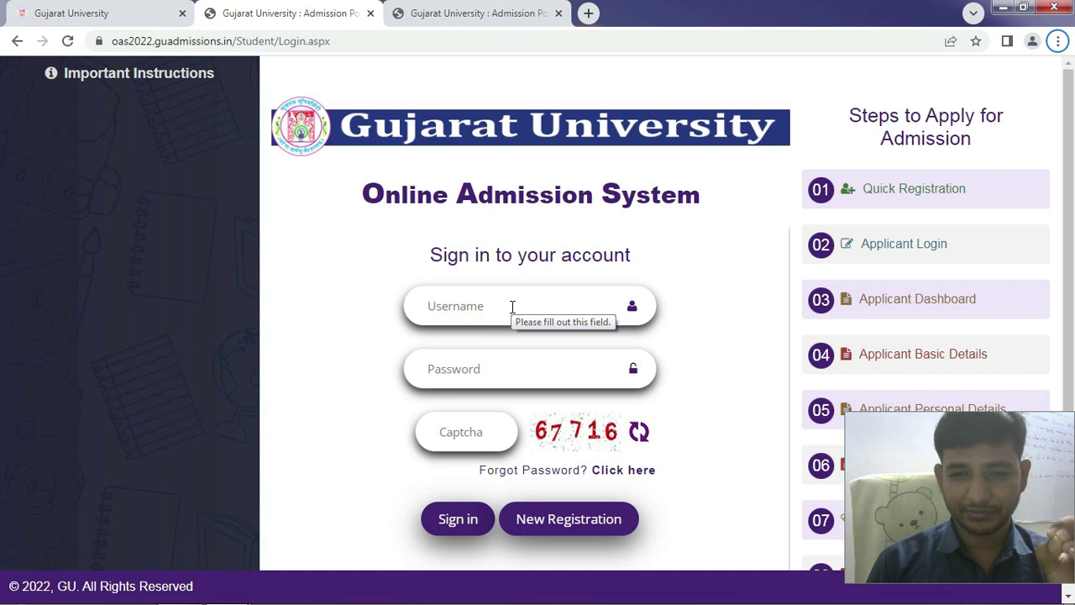
# Enter the application number as username, the account password and the captcha code, then sign in
pyautogui.click(510, 306)
pyautogui.click(499, 367)
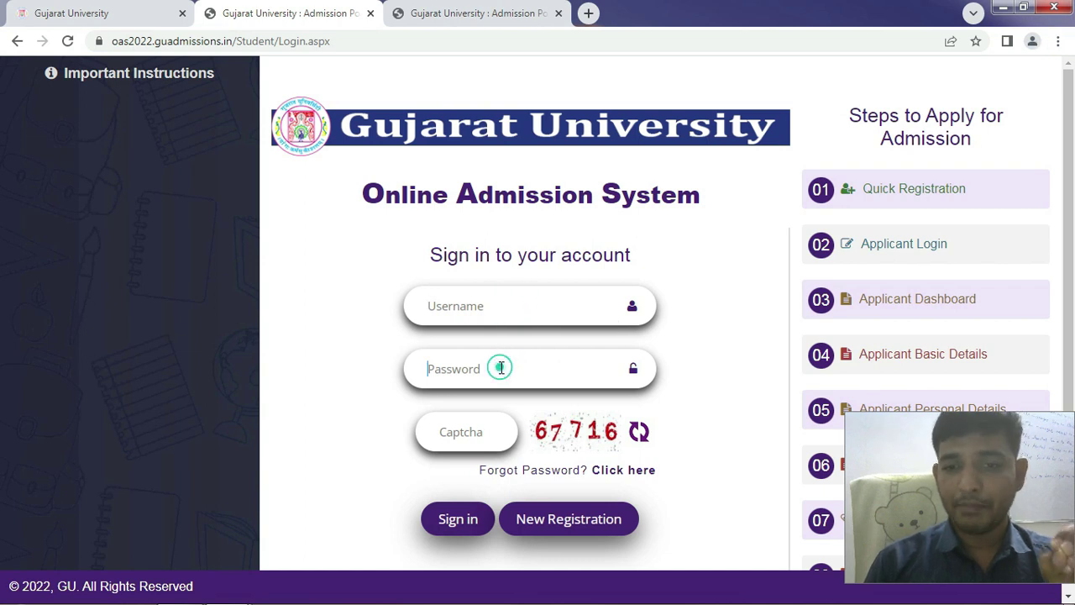
pyautogui.click(493, 434)
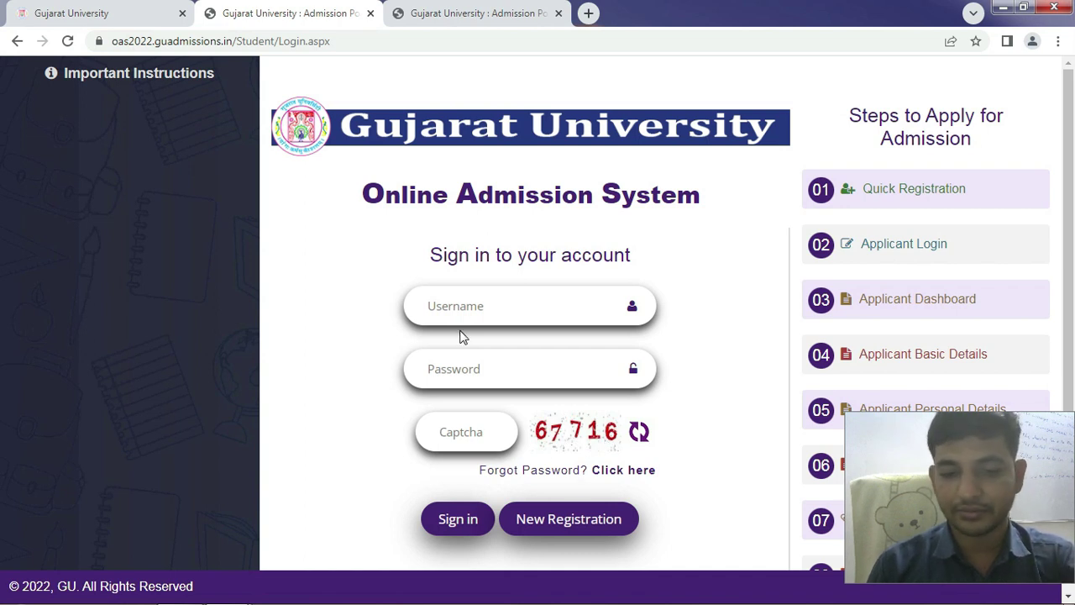
pyautogui.click(473, 523)
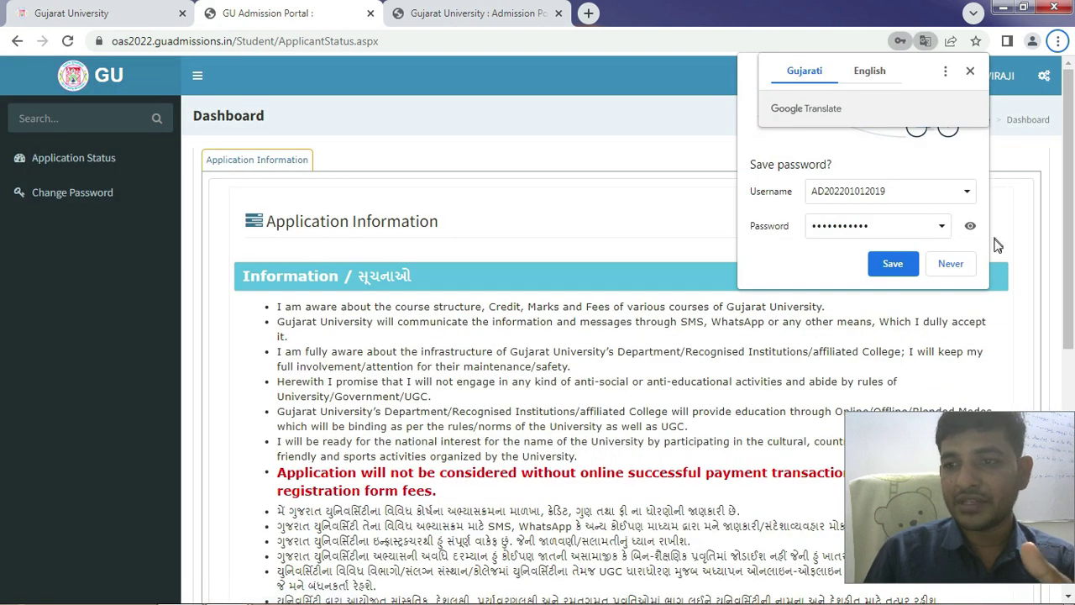
# Decline Chrome's save-password offer and review the pending form, fee payment and verification statuses
pyautogui.click(955, 265)
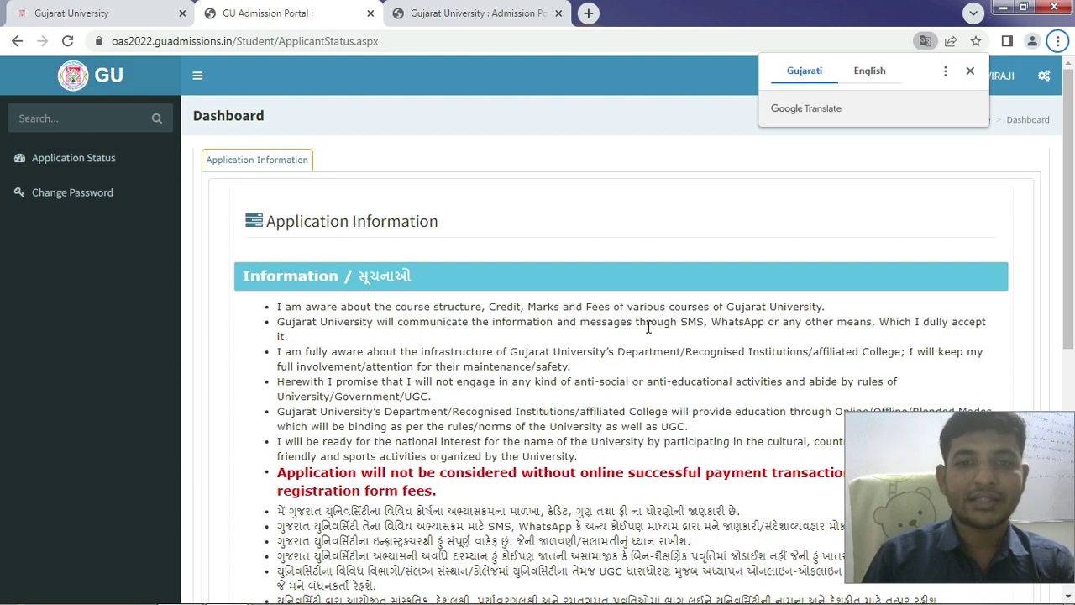
pyautogui.scroll(-2, 648, 327)
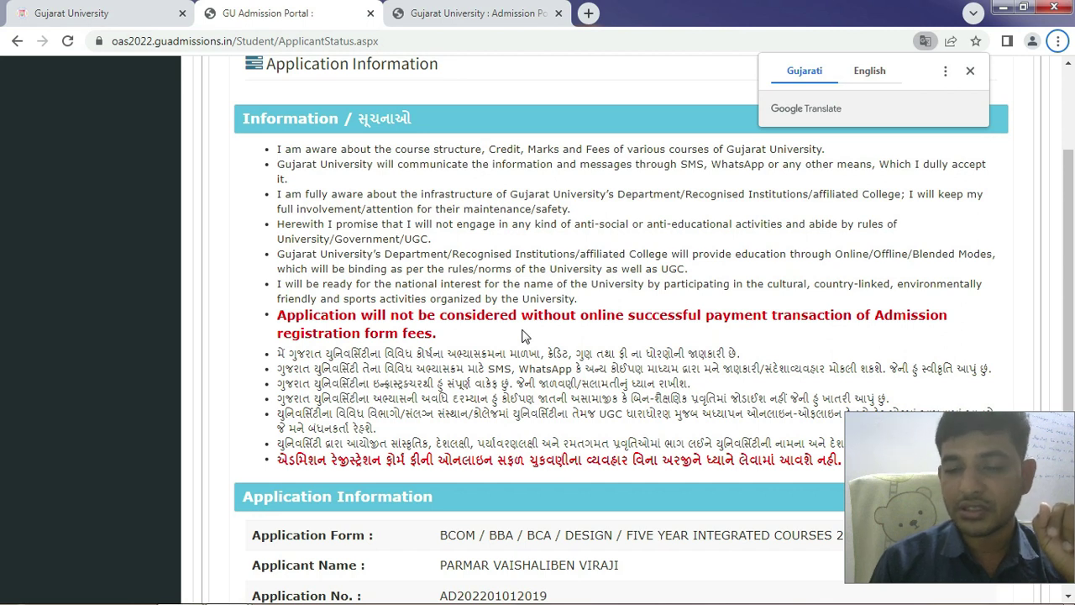
pyautogui.scroll(-3, 522, 335)
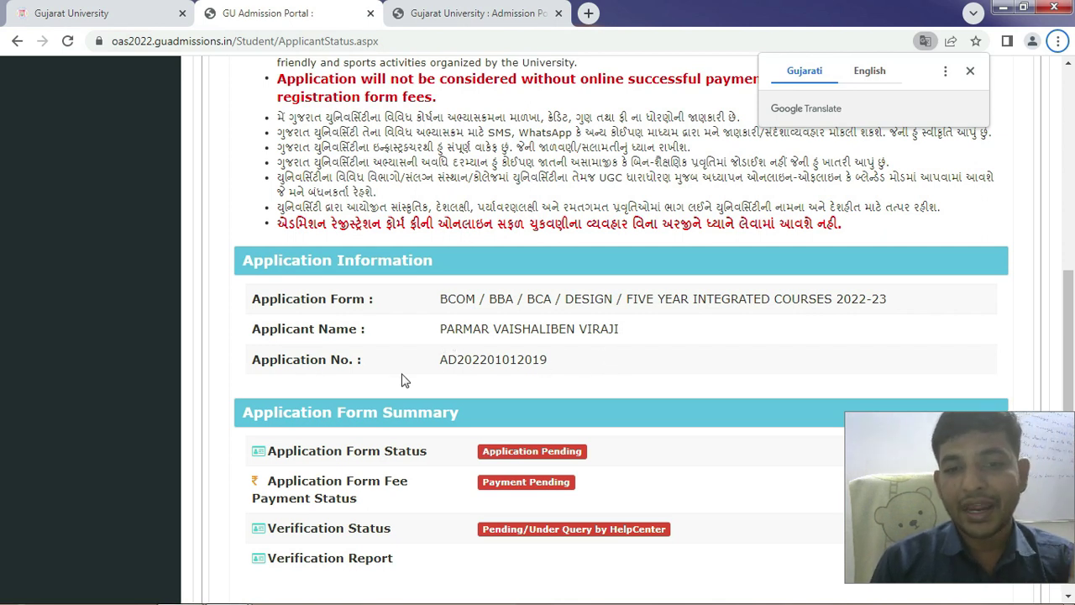
pyautogui.scroll(-1, 427, 432)
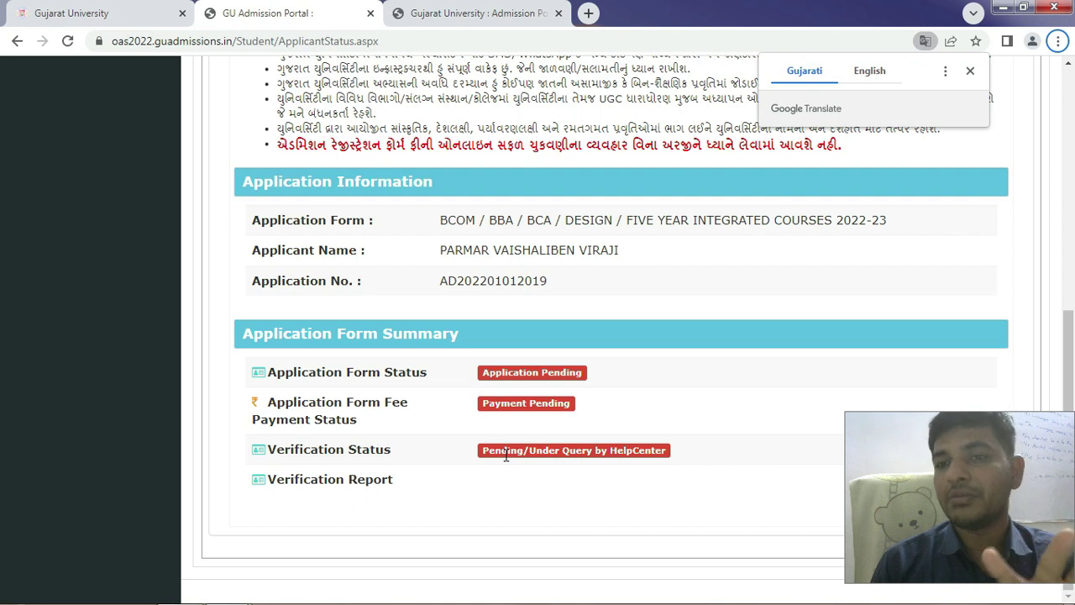
pyautogui.scroll(1, 506, 455)
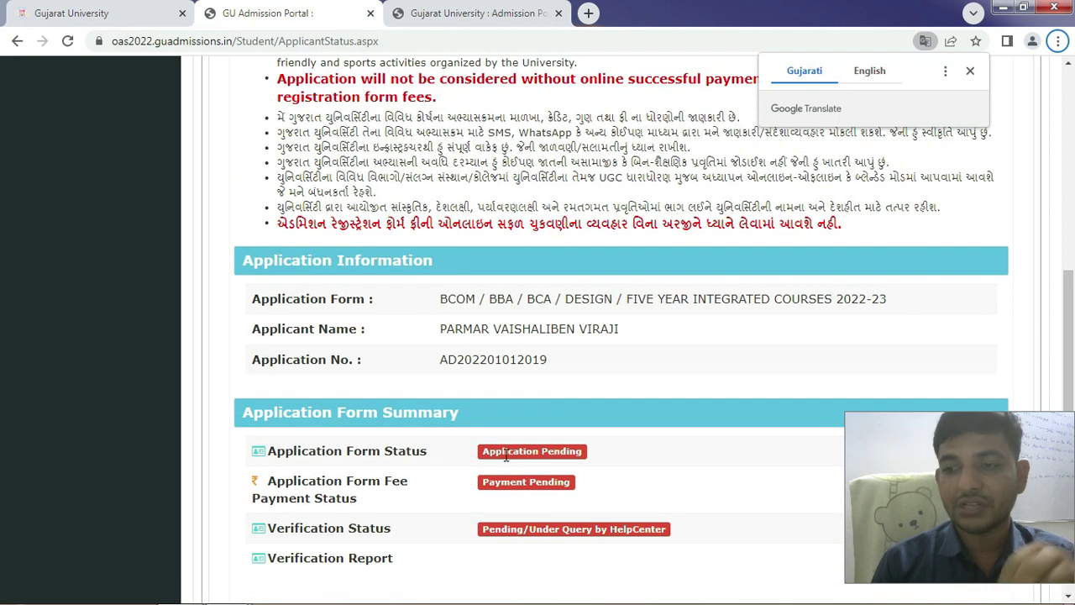
pyautogui.scroll(5, 506, 454)
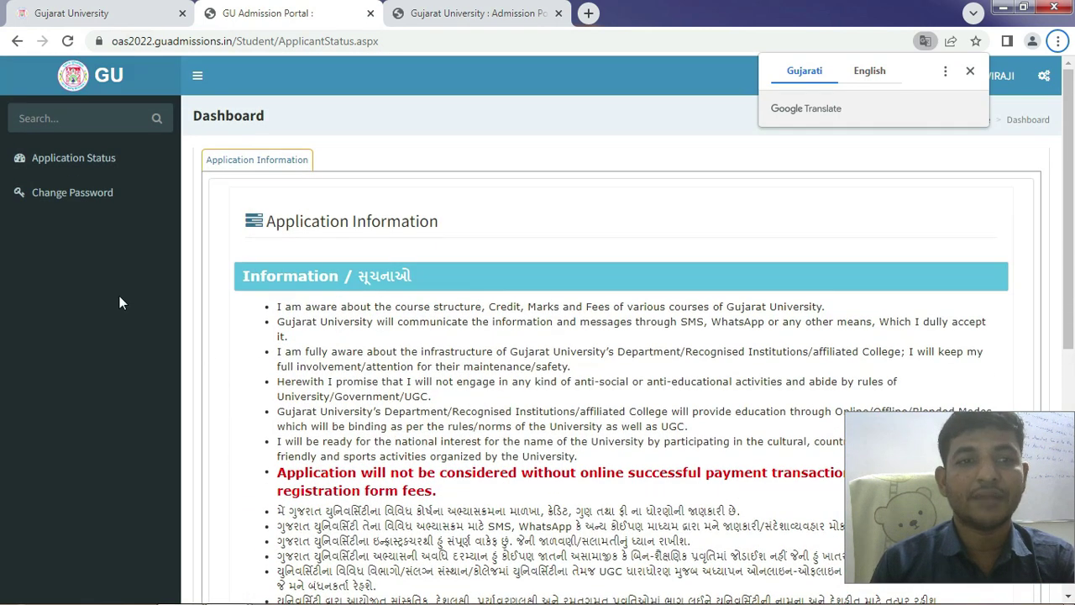
# Move from Application Status to the Change Password page and focus the Old Password field
pyautogui.click(46, 175)
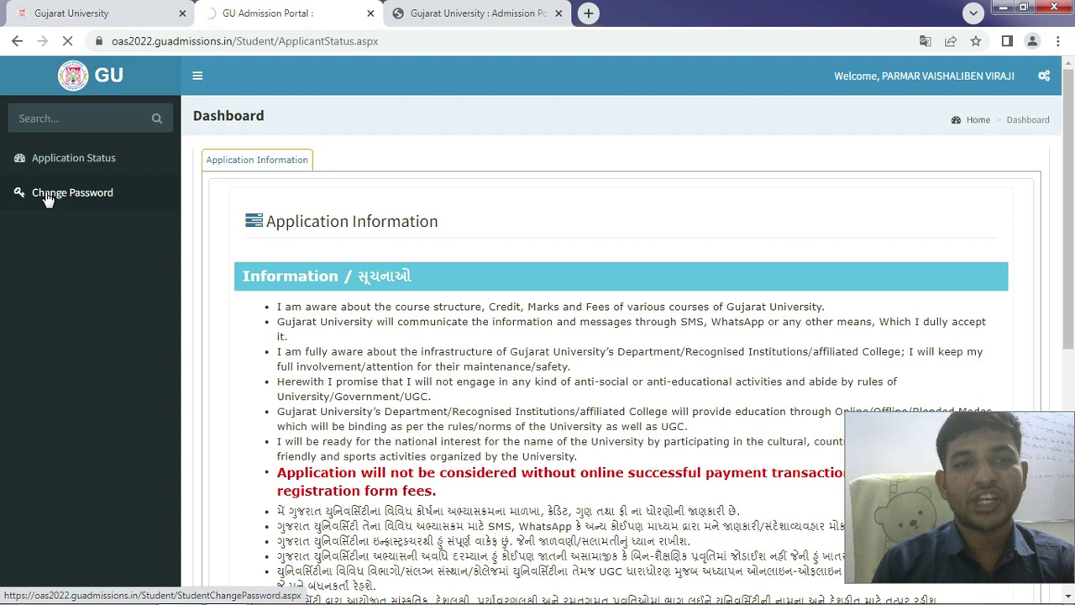
pyautogui.click(47, 194)
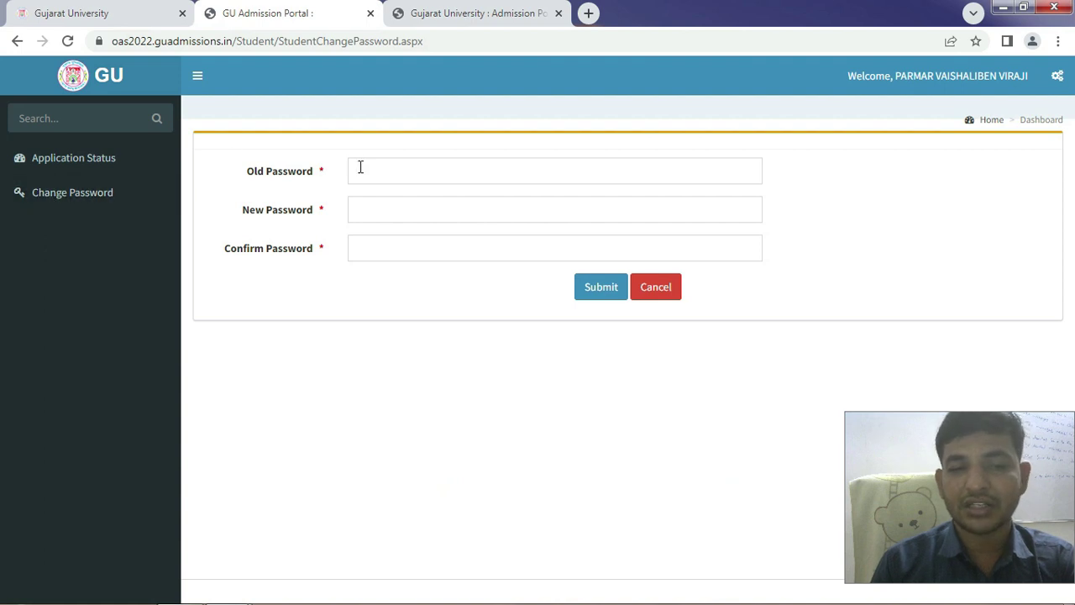
pyautogui.click(360, 167)
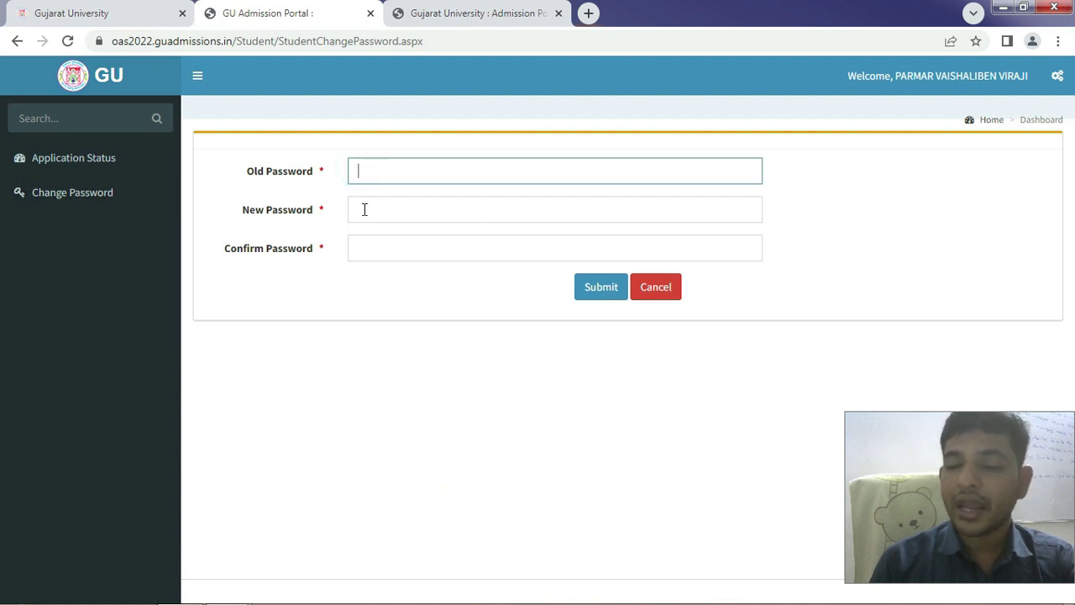